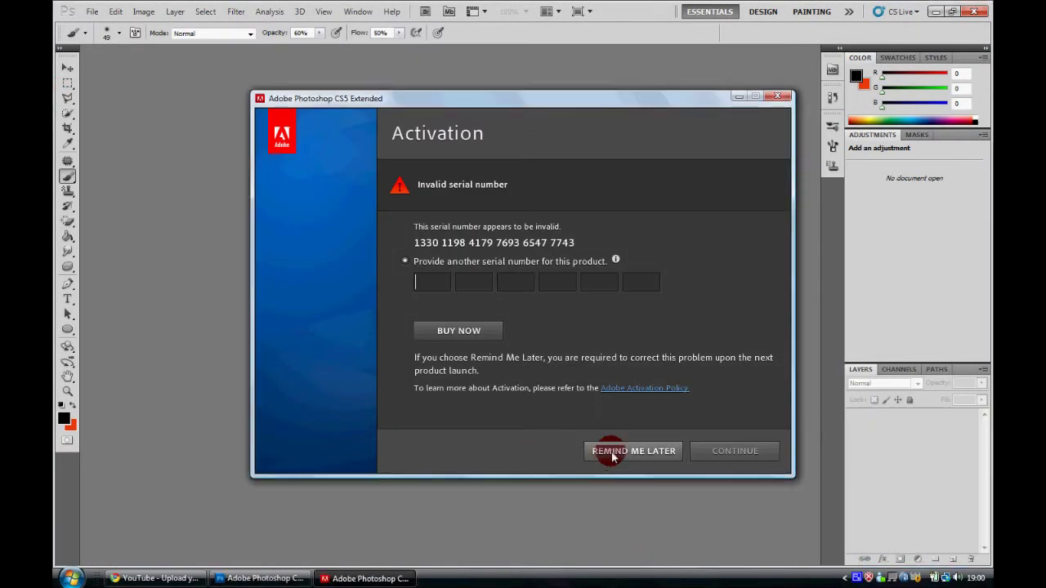
Step: Postpone activation, copy the monster_background_chrome image from the browser, and return to Photoshop
left_click(605, 455)
left_click(155, 578)
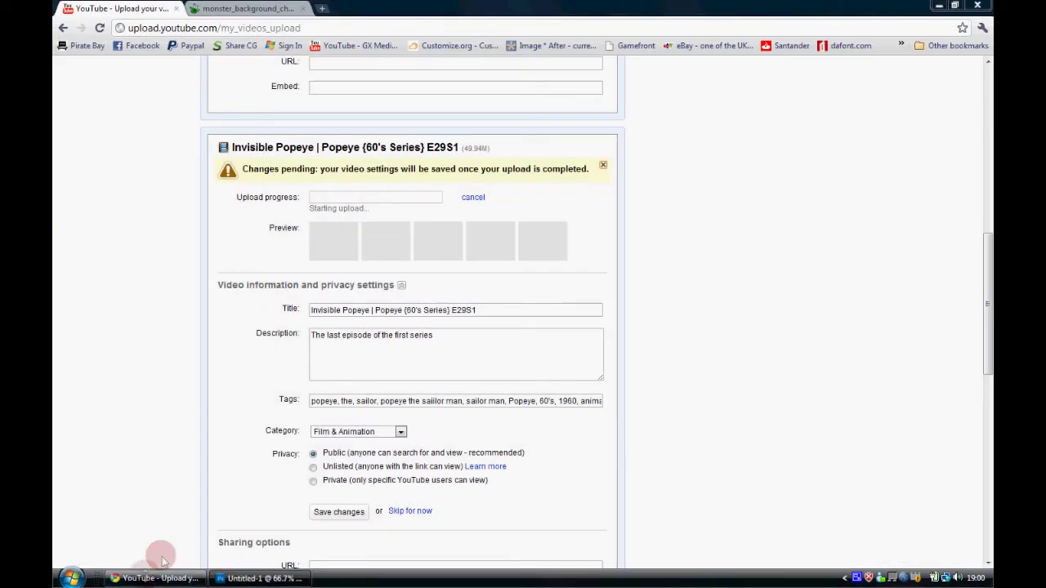
left_click(245, 8)
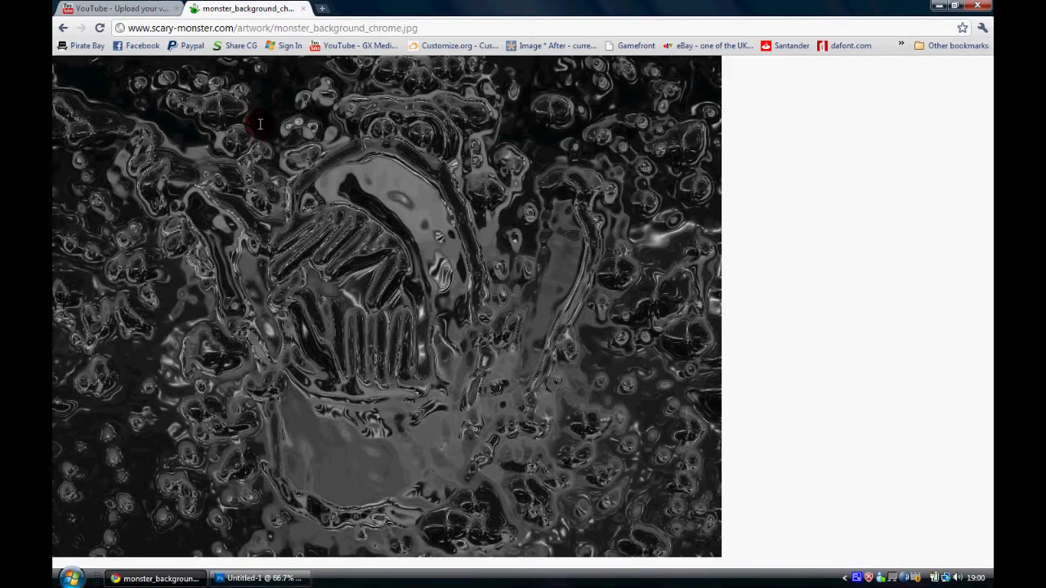
right_click(277, 468)
left_click(298, 512)
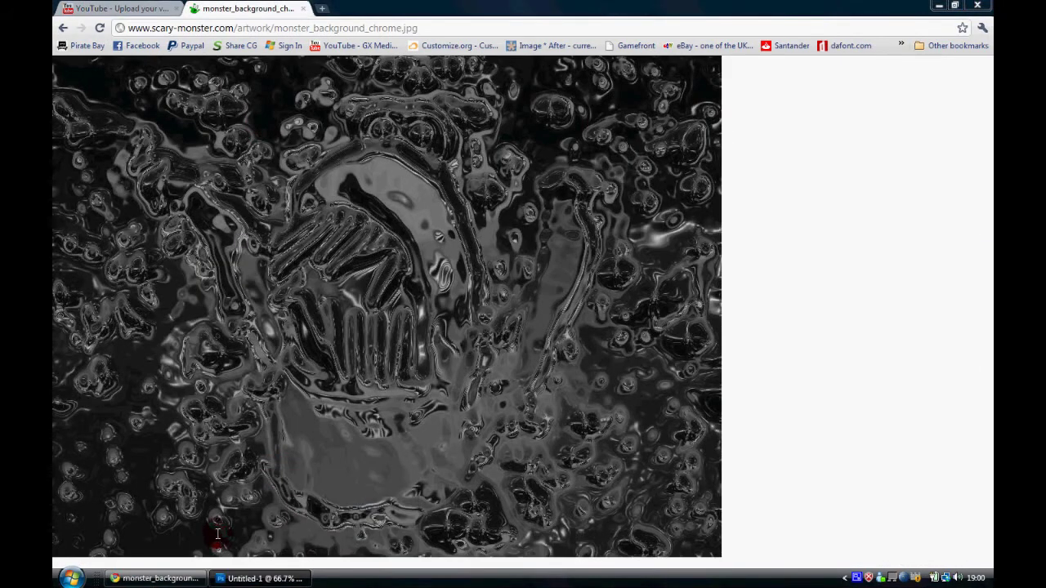
left_click(257, 578)
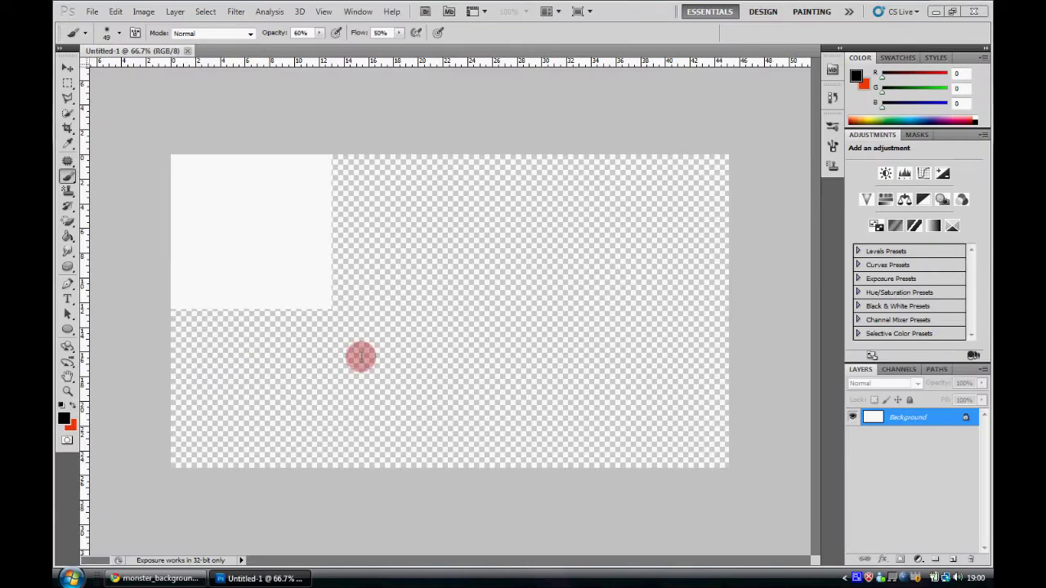
Step: Paste the chrome monster image onto a new Layer 1 and scale it to fill the canvas
left_click(952, 560)
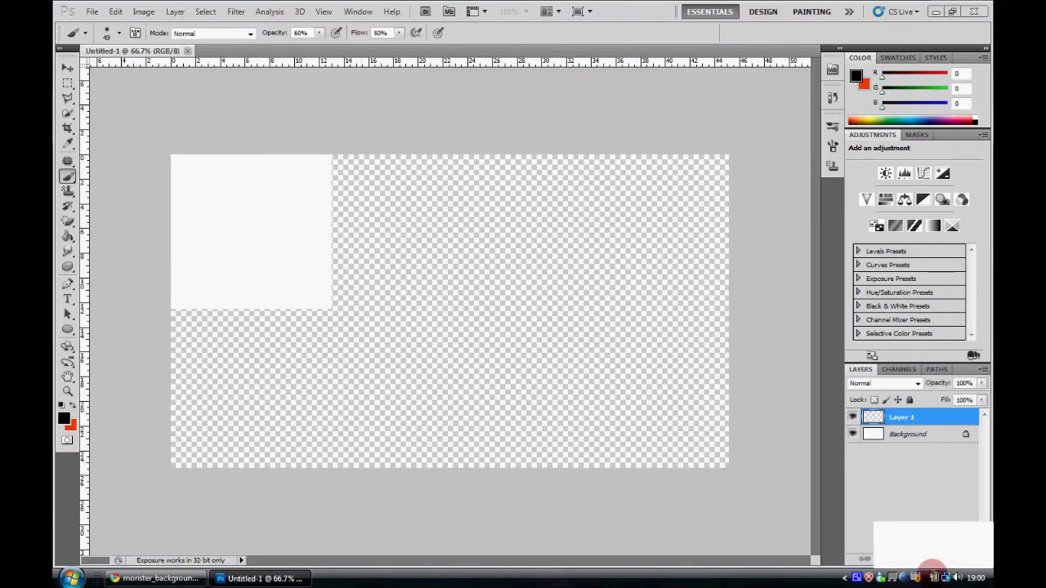
key("ctrl+v")
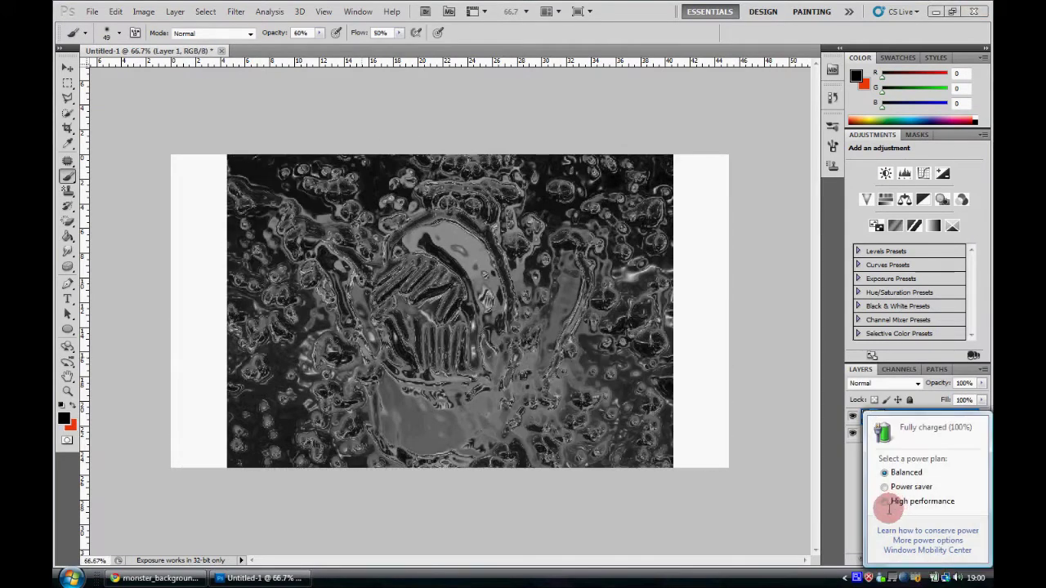
key("ctrl+t")
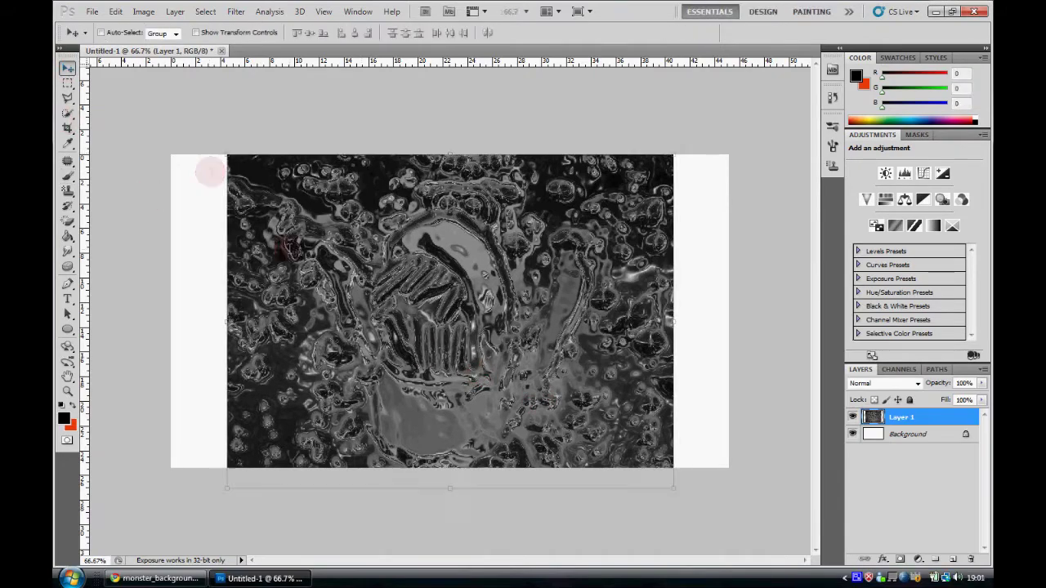
left_click_drag(226, 156, 95, 82)
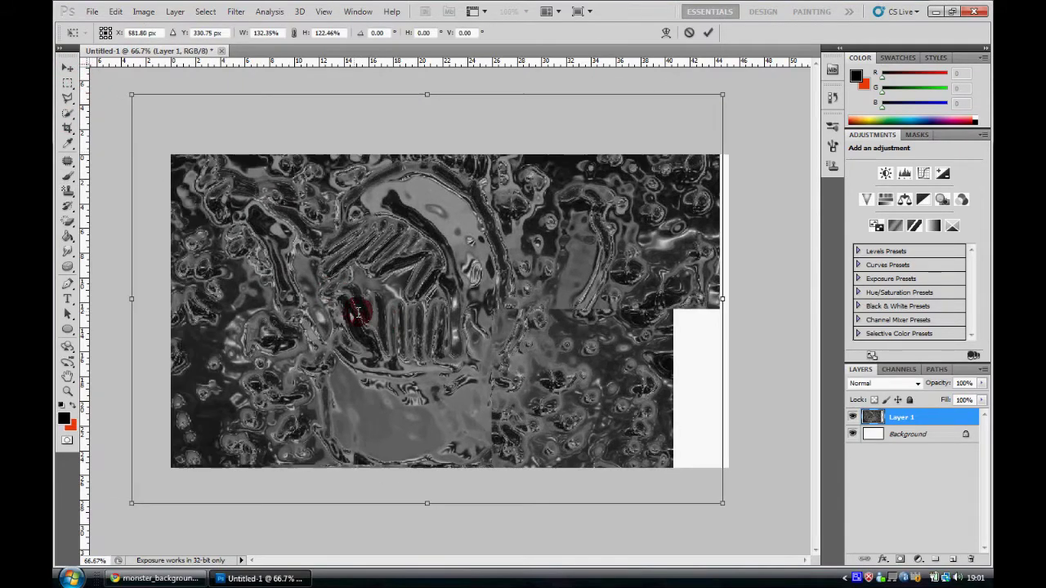
left_click_drag(324, 298, 365, 315)
key("Return")
Step: Open the Documents folder, then hide Layer 1 and select the Gradient tool
left_click(70, 578)
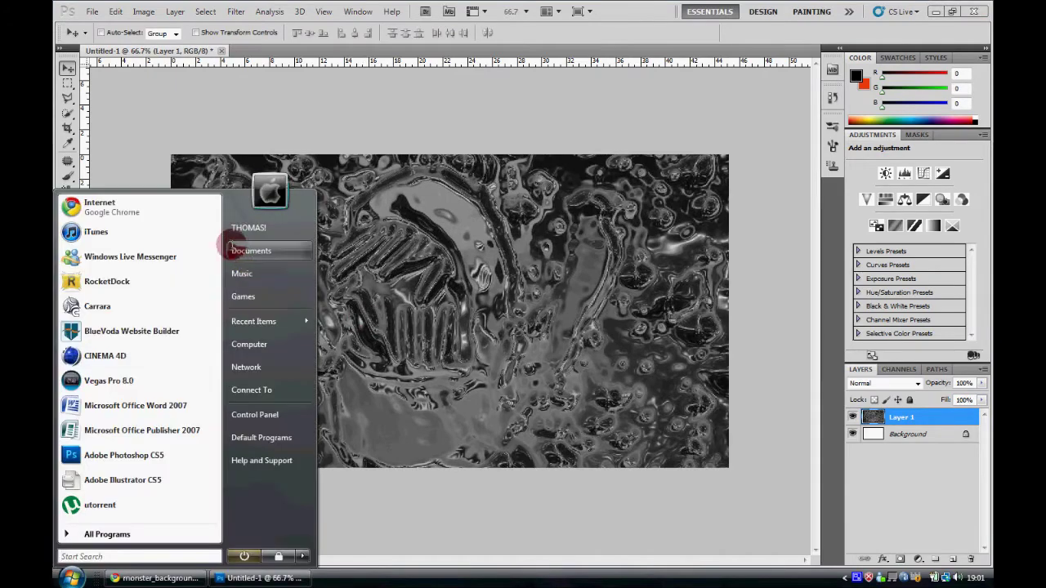
left_click(234, 243)
left_click(397, 419)
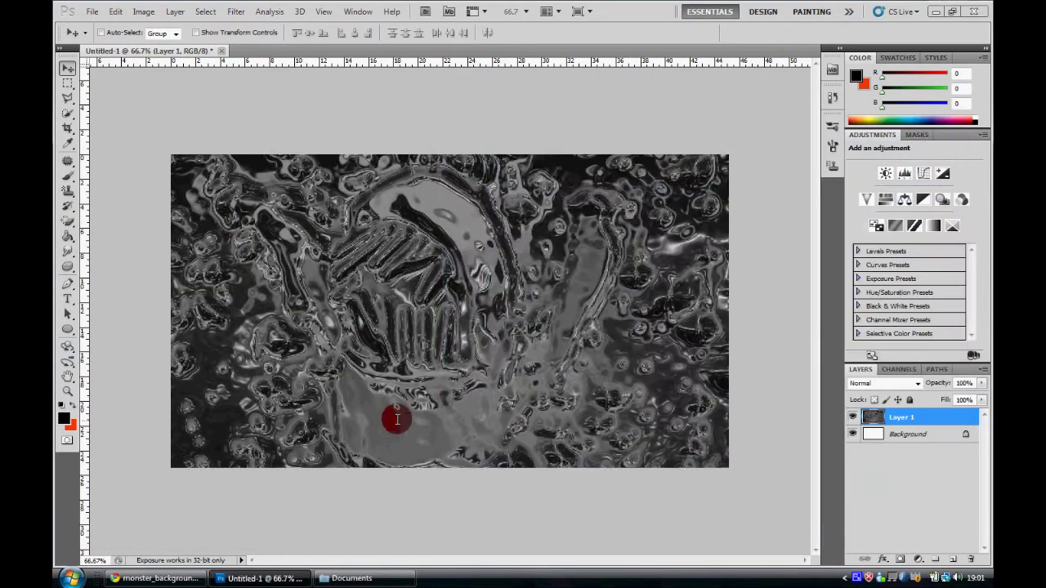
left_click(852, 417)
left_click(68, 236)
left_click(114, 235)
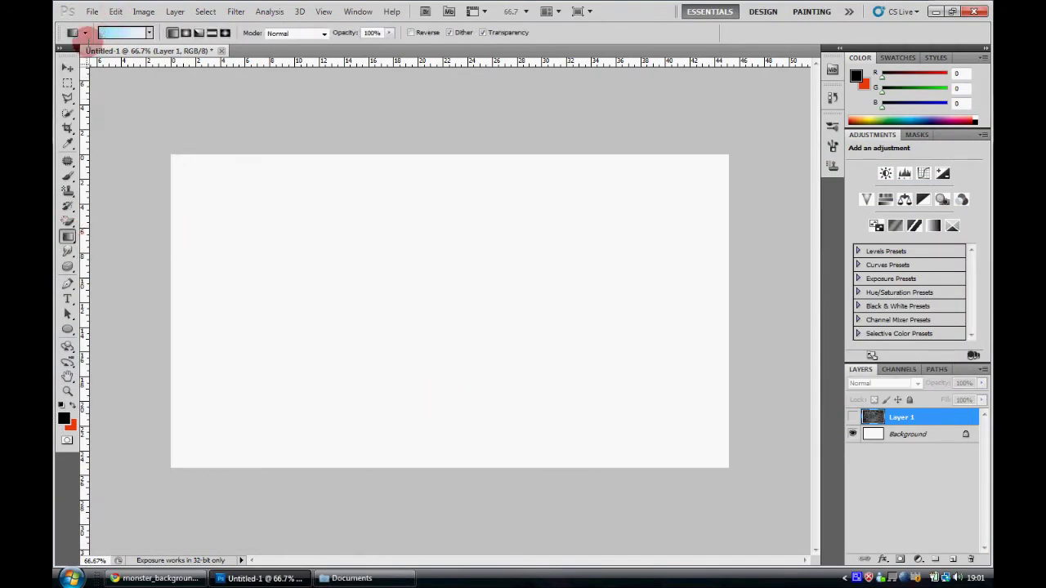
Step: Build a grey-and-black gradient and drag it across the Background layer
left_click(115, 33)
double_click(932, 437)
left_click(891, 290)
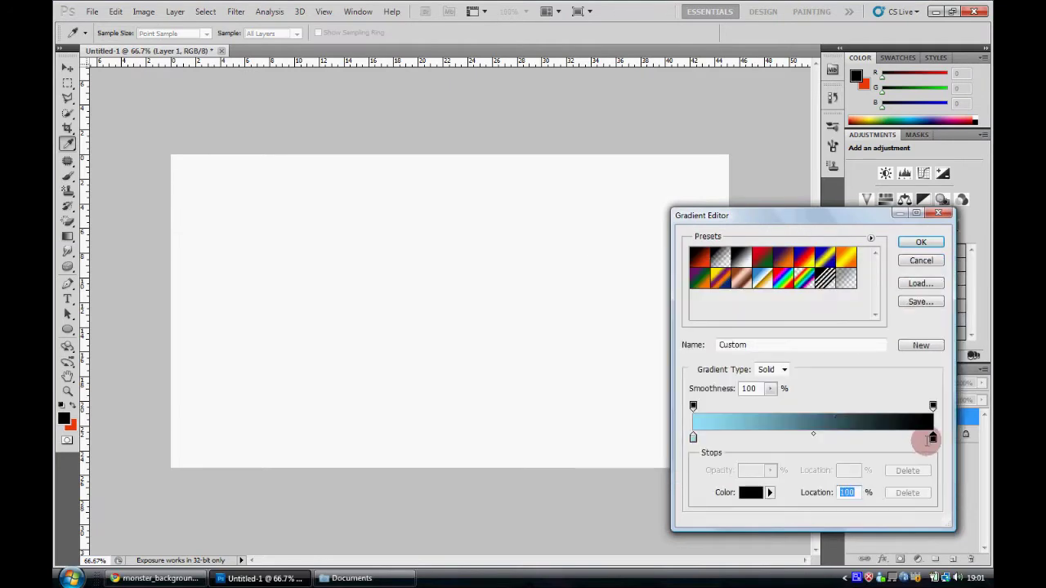
left_click(811, 437)
double_click(932, 437)
left_click(583, 311)
left_click(884, 289)
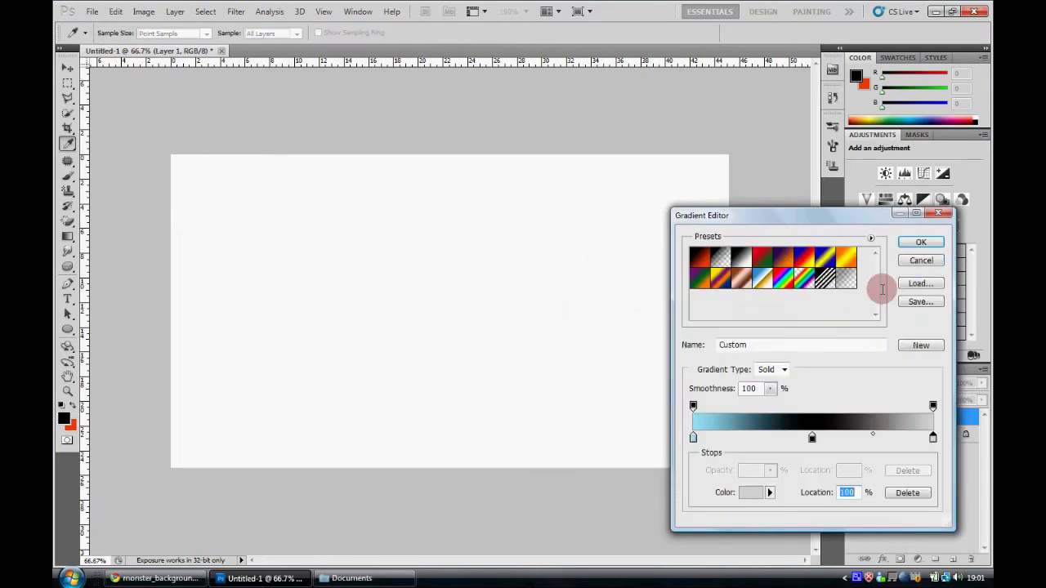
left_click(921, 242)
left_click(907, 433)
left_click_drag(544, 395, 847, 263)
left_click_drag(227, 449, 486, 129)
Step: Redo the gradient as light blue-to-black vertically, black at top, and show Layer 1 again
left_click(123, 32)
left_click(907, 493)
left_click_drag(812, 437, 932, 437)
left_click(921, 242)
left_click_drag(444, 236, 491, 90)
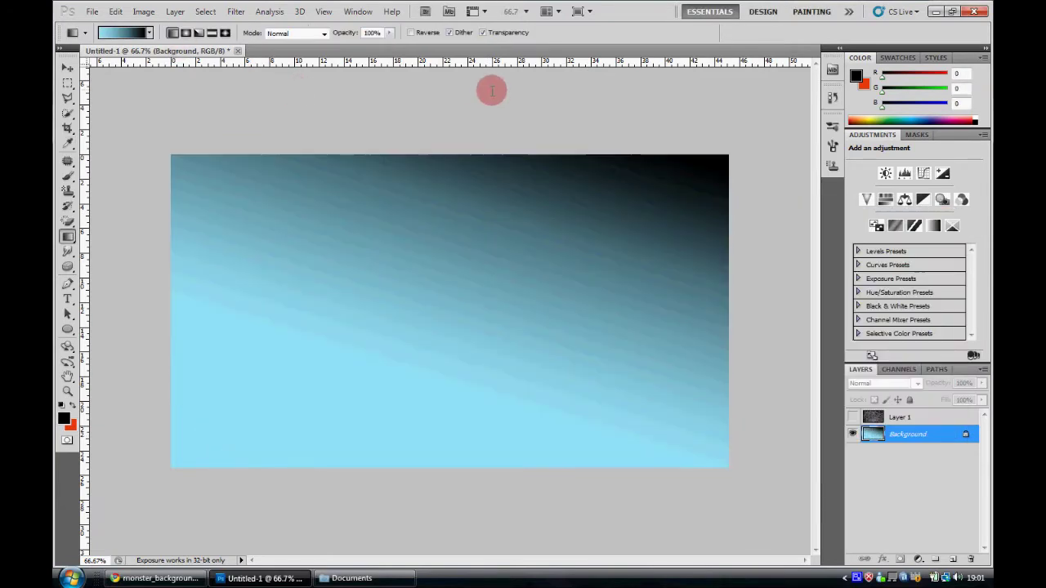
left_click_drag(286, 460, 274, 263)
left_click_drag(444, 462, 433, 276)
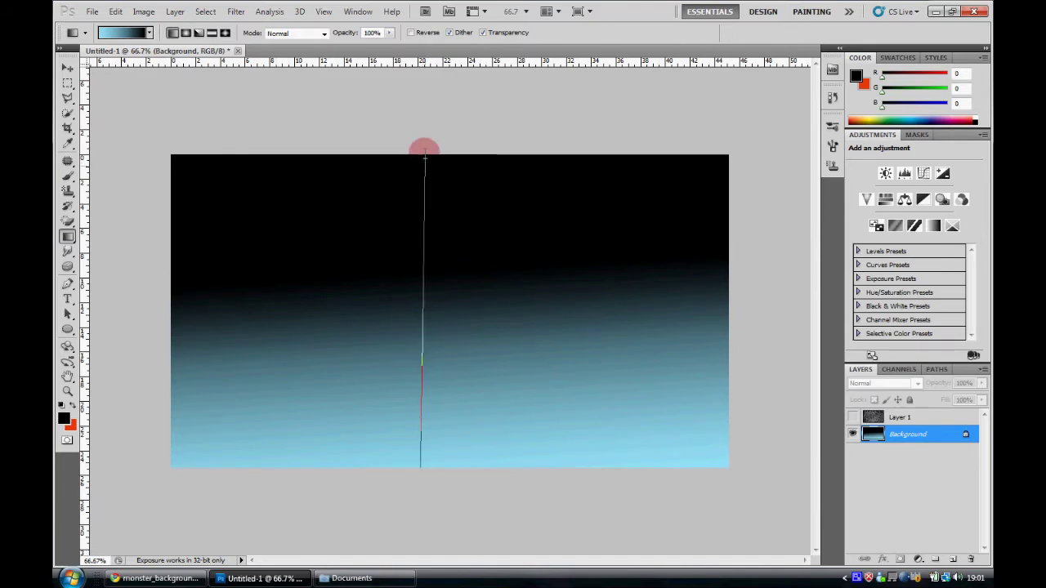
left_click_drag(424, 163, 424, 157)
left_click(852, 417)
double_click(915, 417)
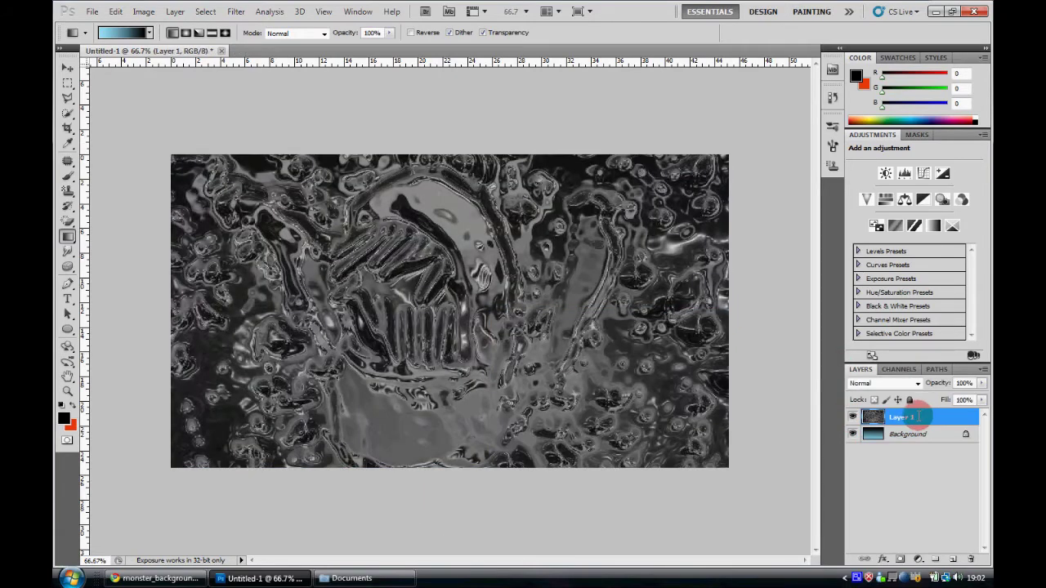
Step: Set Layer 1's blend mode to Overlay and convert Background to a smart object
left_click(759, 244)
left_click(763, 163)
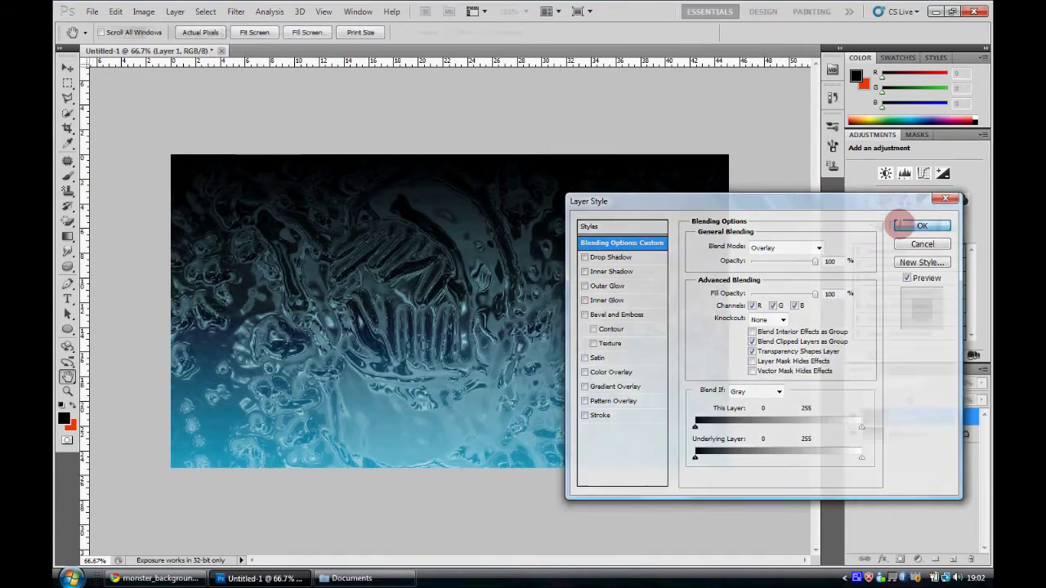
left_click(922, 225)
right_click(913, 434)
left_click(856, 502)
Step: Try a large, soft Bevel and Emboss on Layer 1, then turn it off
left_click(928, 417)
double_click(928, 418)
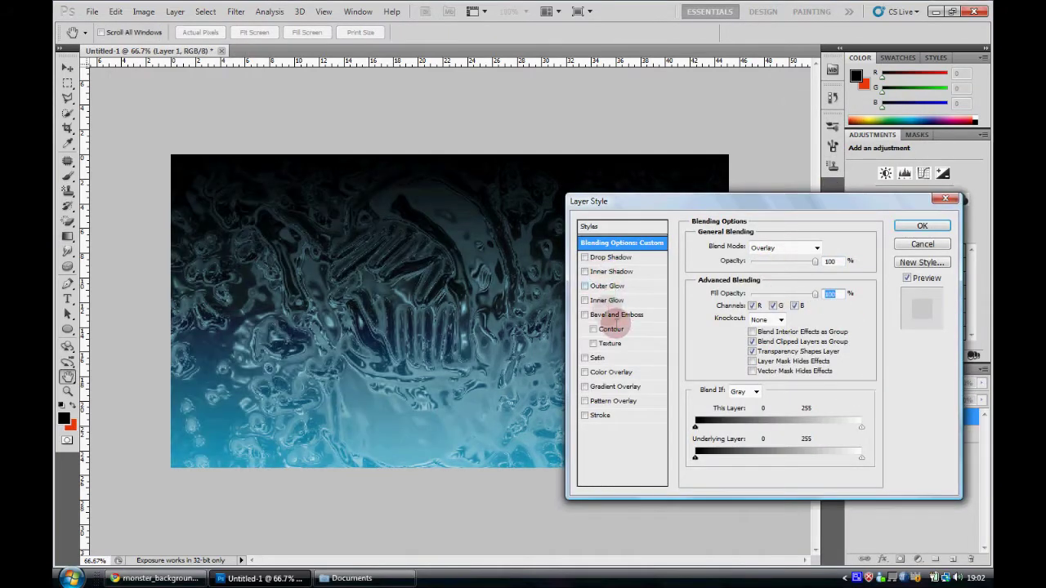
left_click(617, 314)
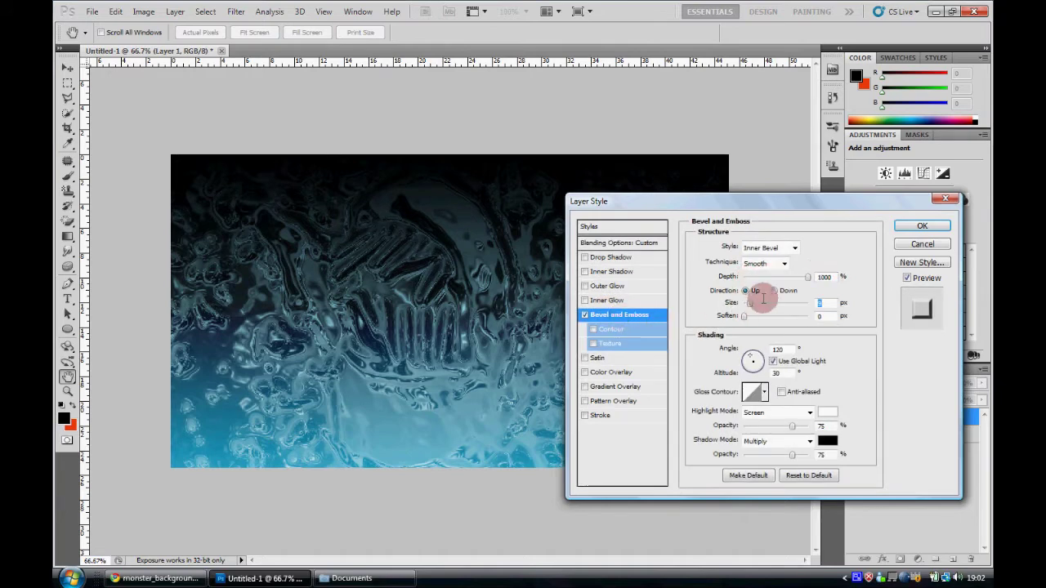
left_click_drag(763, 298, 790, 315)
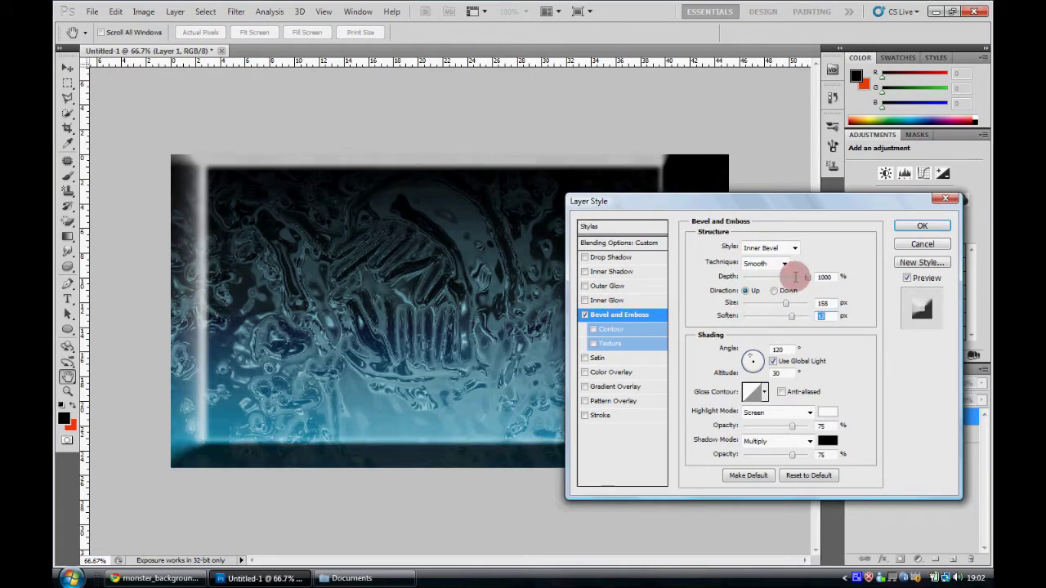
left_click_drag(736, 276, 777, 276)
left_click(584, 314)
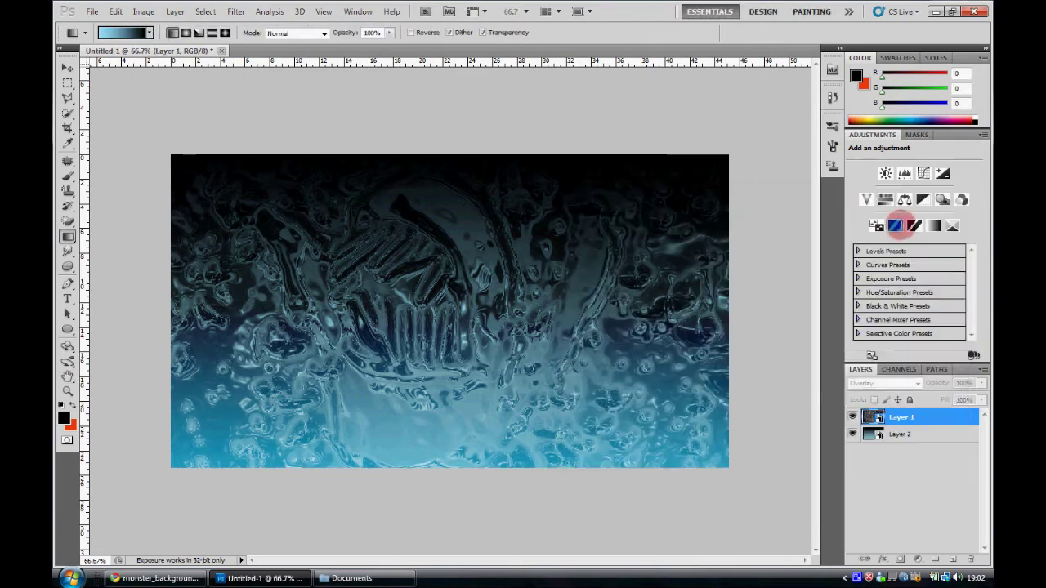
Step: Browse Documents to the GX Medio Studios Projects > 3D+GFX+Animations folder in thumbnail view
left_click(351, 579)
scroll(701, 350, "down", 5)
scroll(700, 351, "down", 3)
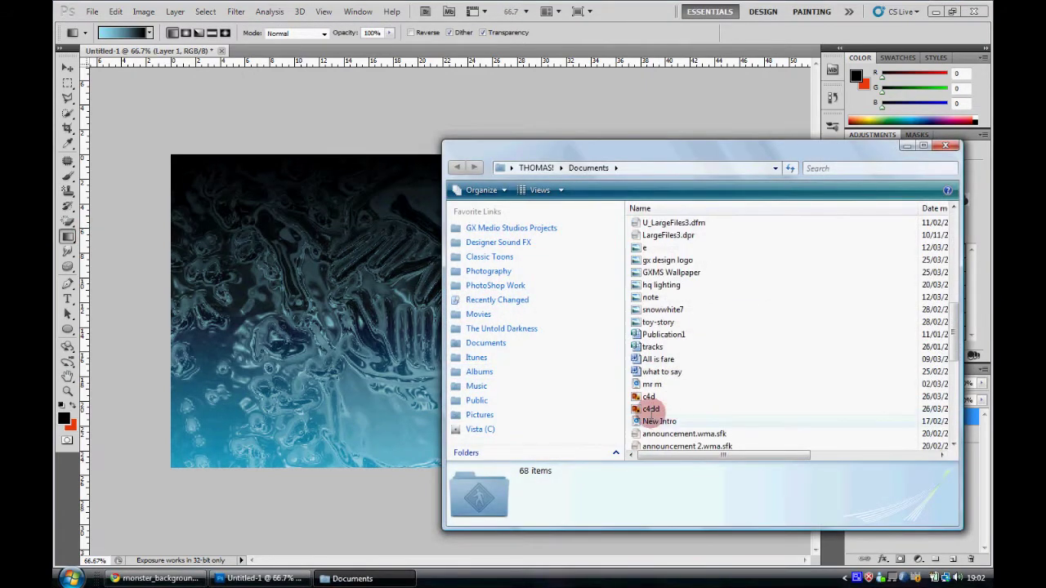
left_click_drag(650, 408, 352, 380)
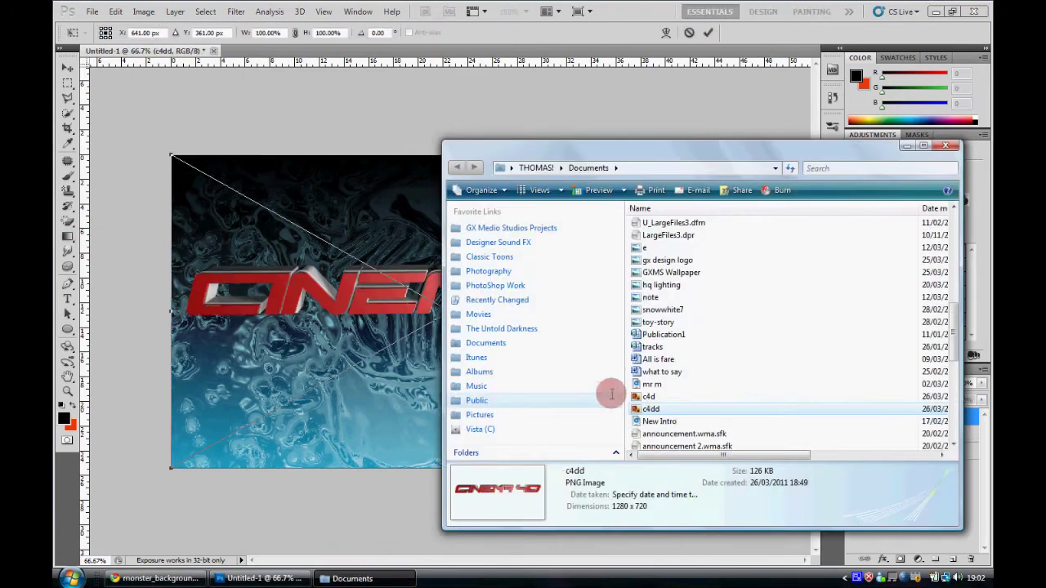
scroll(601, 397, "down", 1)
scroll(665, 416, "up", 3)
left_click(558, 188)
scroll(728, 299, "up", 3)
scroll(793, 313, "down", 5)
scroll(793, 313, "up", 3)
scroll(793, 313, "up", 3)
scroll(792, 313, "up", 3)
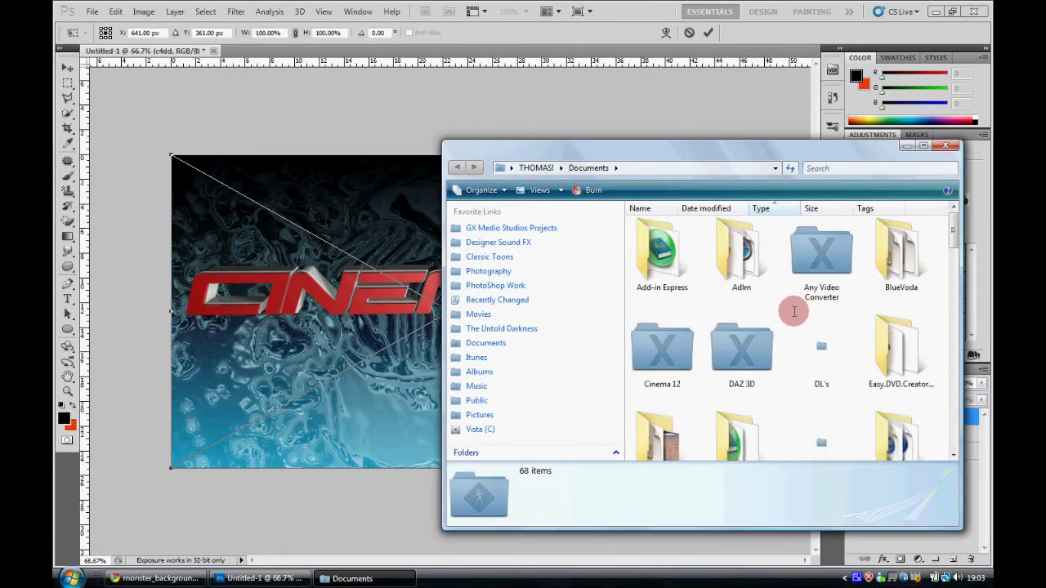
left_click(531, 229)
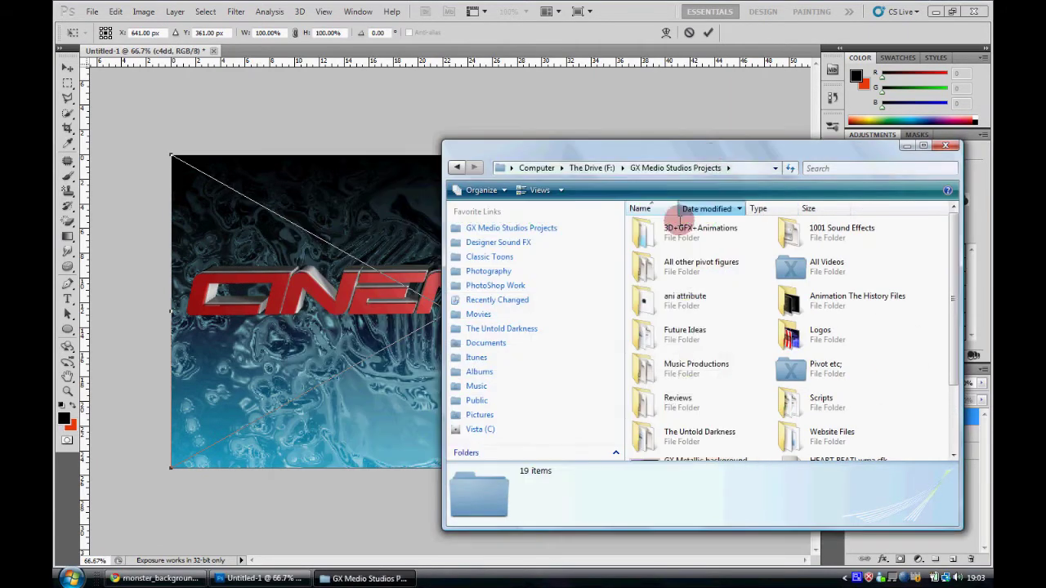
double_click(666, 207)
scroll(728, 327, "down", 3)
scroll(731, 357, "down", 3)
scroll(732, 358, "down", 3)
Step: Drag the GX MEDIA image onto the banner, shrink it, and commit the placement
left_click(408, 320)
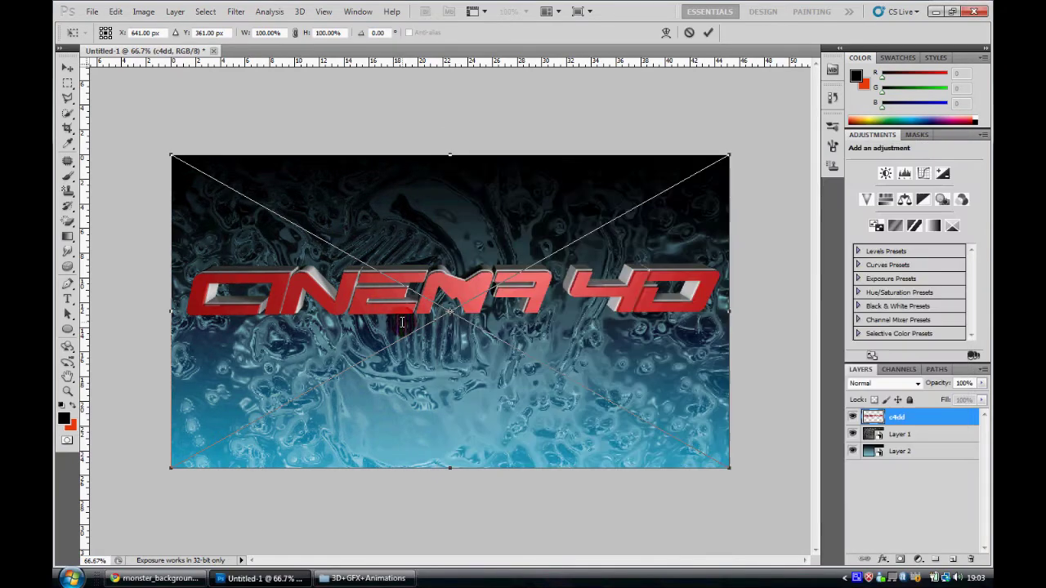
key("alt+Tab")
left_click_drag(654, 237, 342, 327)
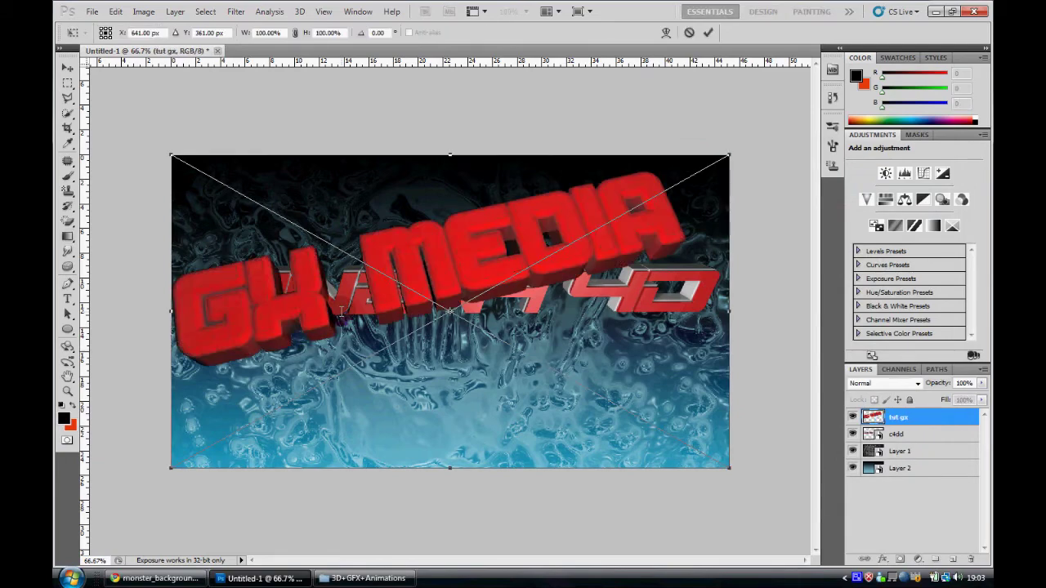
left_click_drag(171, 468, 393, 327)
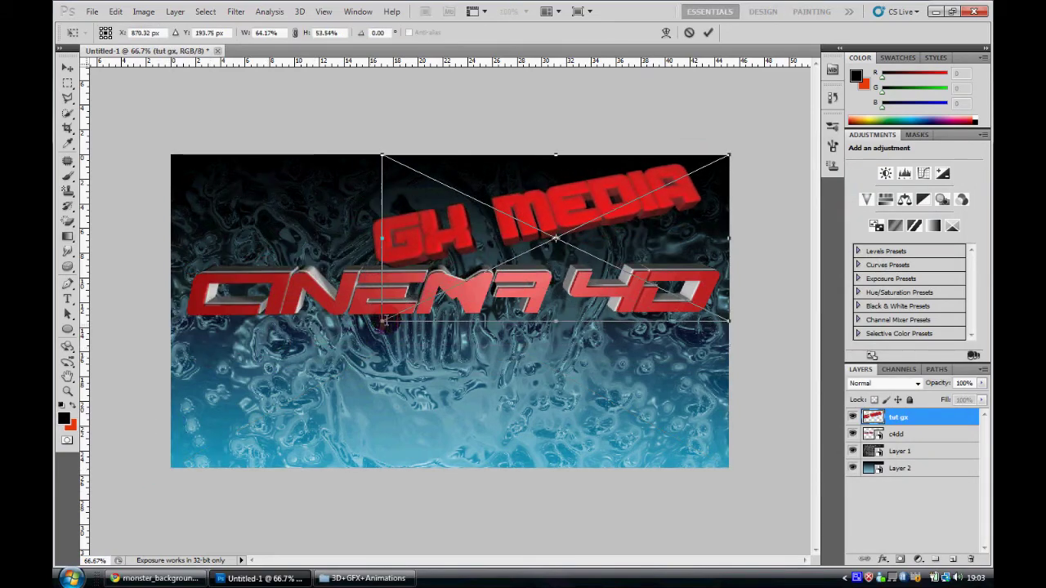
left_click_drag(526, 316, 525, 467)
key("Return")
Step: Close the project folder window
left_click(368, 578)
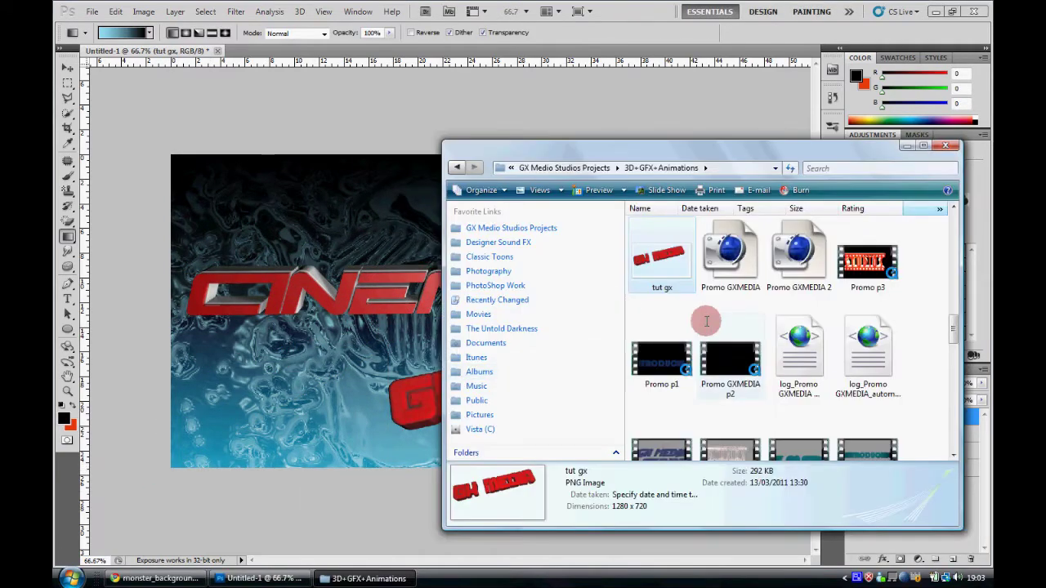
scroll(711, 321, "up", 3)
scroll(711, 321, "up", 3)
scroll(711, 321, "up", 3)
scroll(711, 321, "up", 2)
scroll(746, 365, "down", 3)
left_click(174, 274)
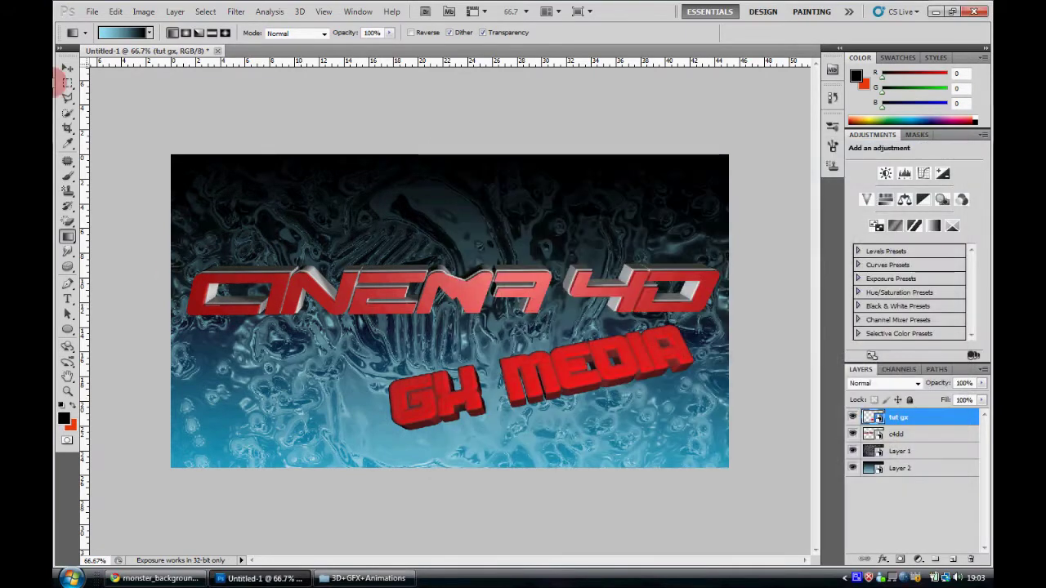
Step: Reposition the GX MEDIA logo to the banner's top right and open its layer style
left_click(68, 68)
left_click_drag(400, 380, 446, 400)
key("ctrl+t")
mouse_move(426, 455)
left_mouse_down()
mouse_move(479, 255)
mouse_move(503, 239)
left_mouse_up()
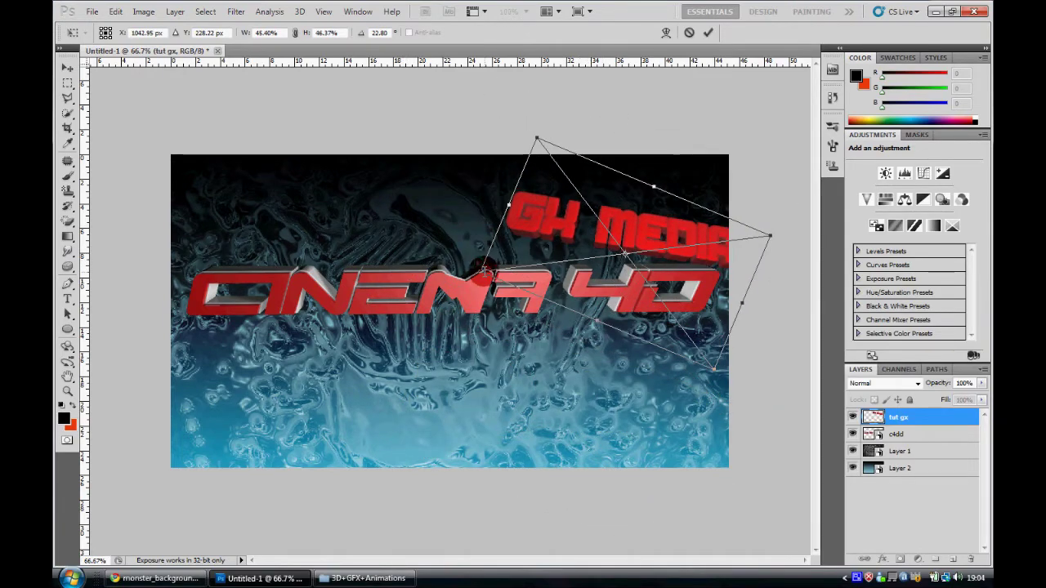
key("Return")
double_click(927, 416)
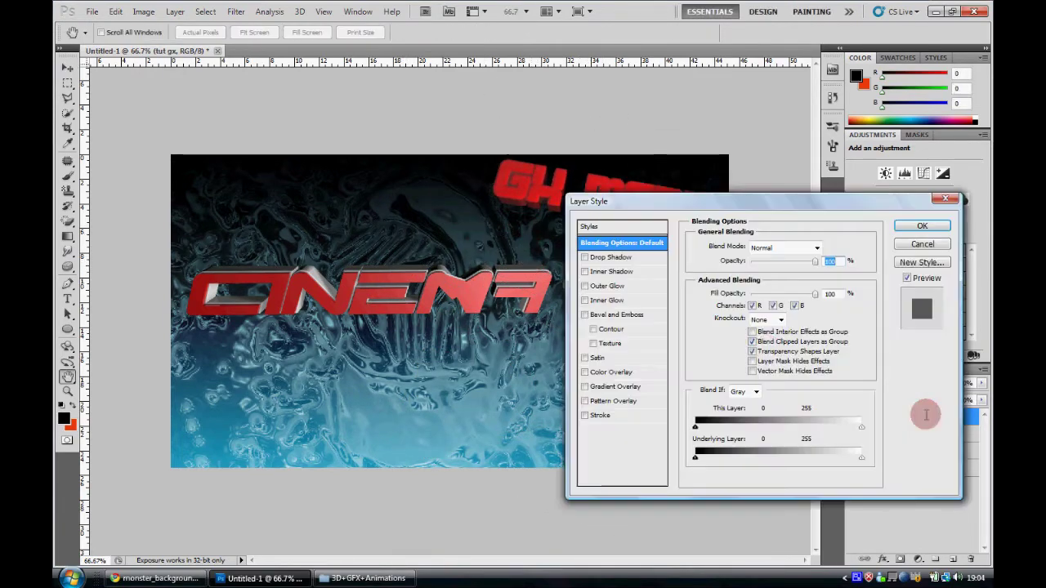
Step: Add a dark green Center inner glow with Choke 11, Size 46 and 100% opacity
left_click(609, 300)
mouse_move(751, 367)
left_mouse_down()
mouse_move(738, 366)
mouse_move(751, 367)
left_mouse_up()
left_click_drag(787, 262, 754, 261)
left_click_drag(751, 368, 753, 367)
left_click(739, 341)
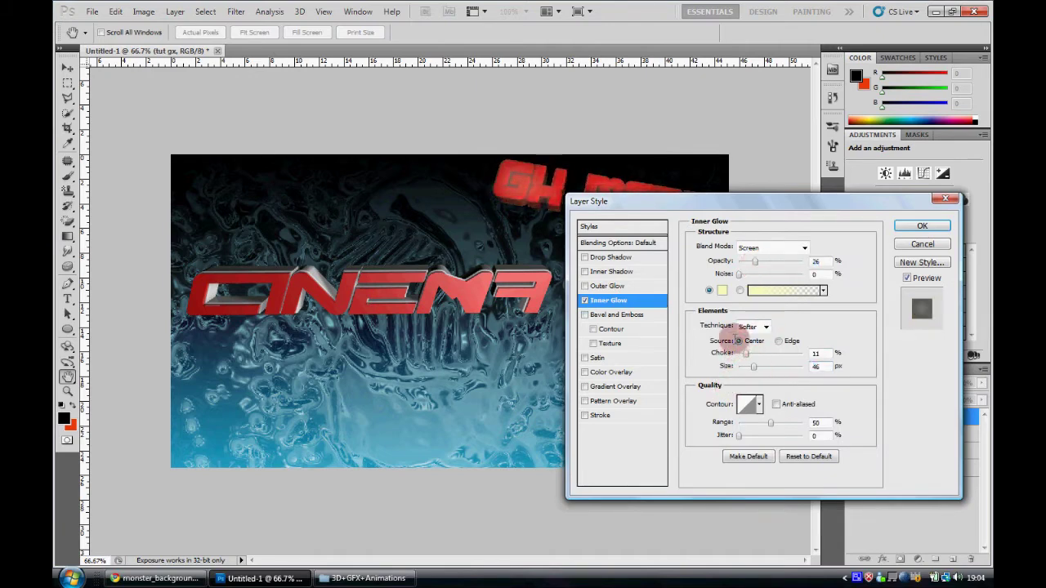
left_click(722, 290)
left_click(788, 376)
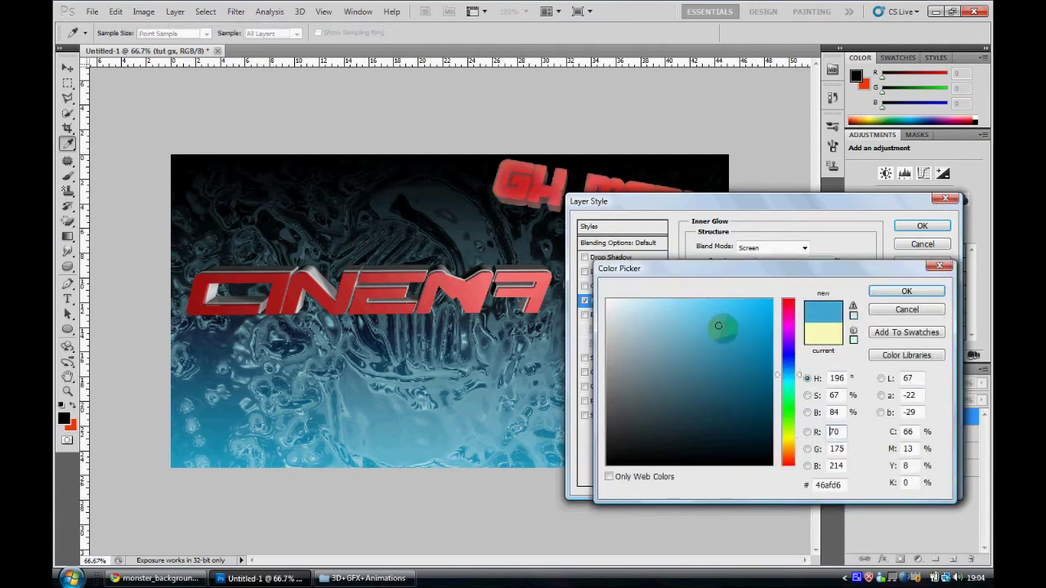
left_click(788, 300)
left_click(789, 413)
left_click_drag(695, 403, 769, 400)
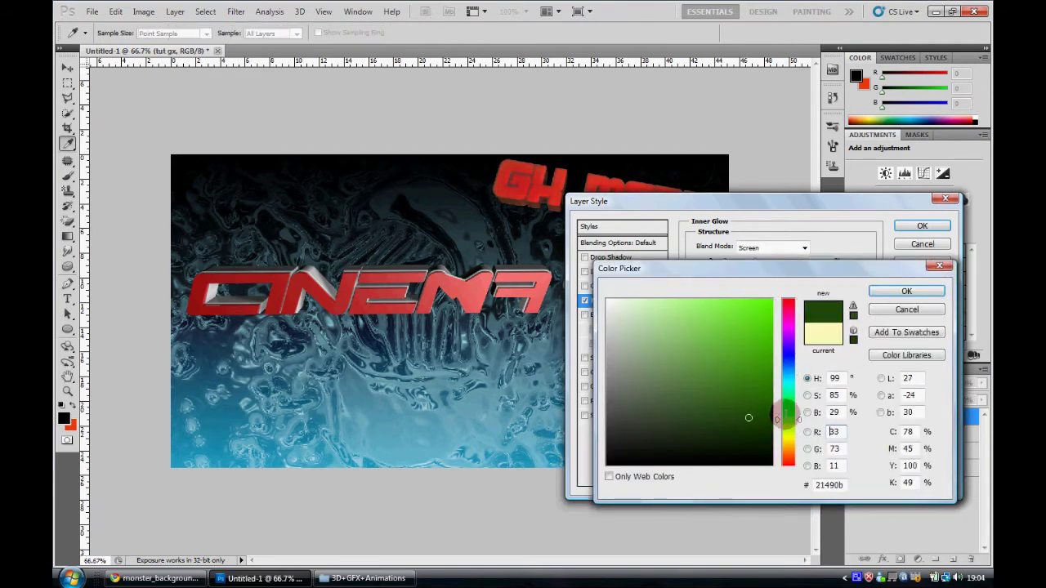
left_click(890, 290)
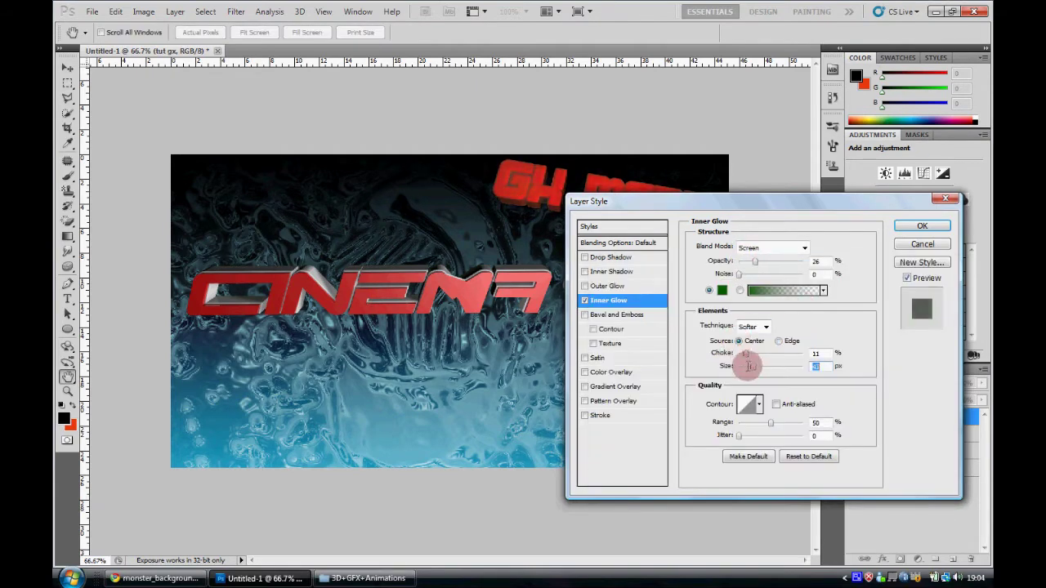
left_click_drag(755, 262, 803, 261)
left_click(747, 367)
Step: Enable Outer Glow and try blue-violet, red, then red-to-green gradient colours
left_click(616, 286)
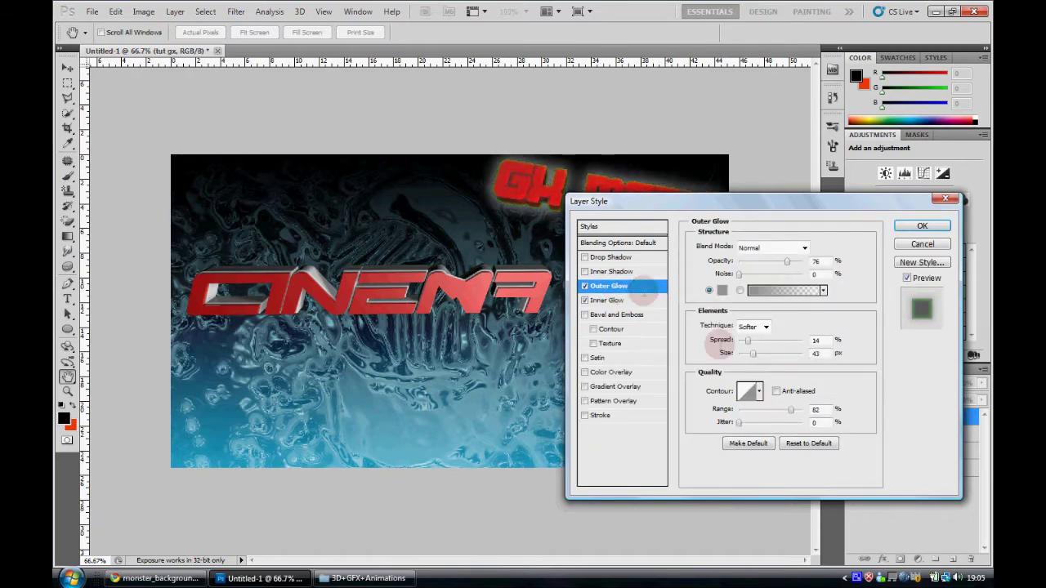
left_click_drag(770, 355, 758, 354)
left_click(770, 290)
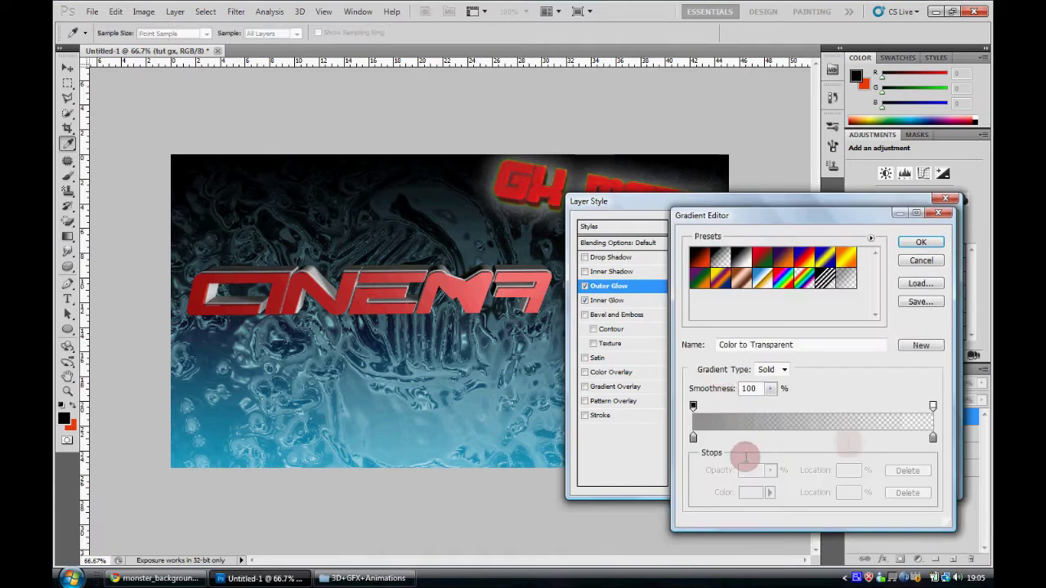
double_click(842, 439)
left_click(788, 356)
left_click(700, 319)
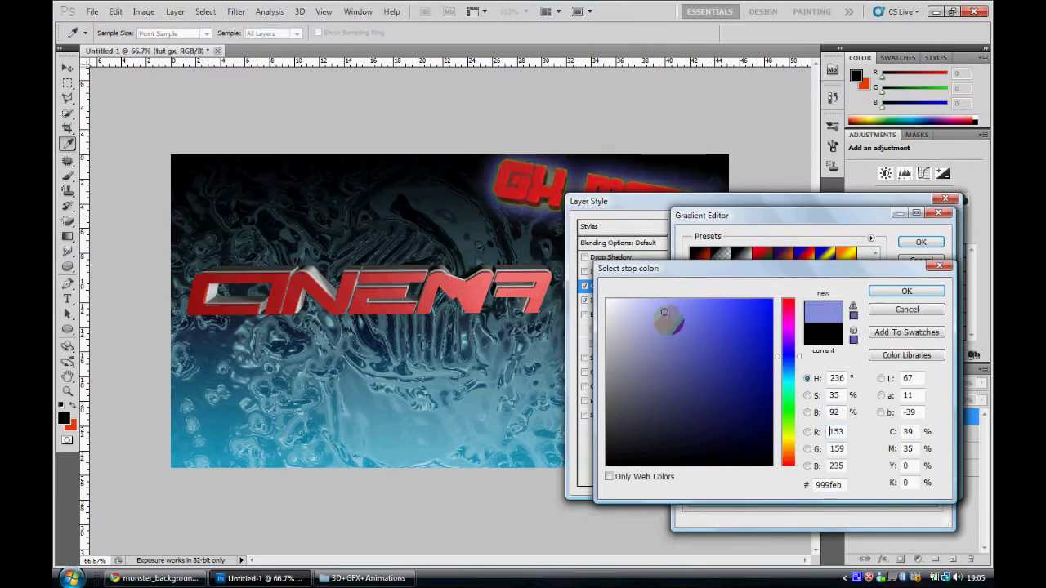
left_click(895, 296)
double_click(932, 437)
left_click_drag(724, 354, 812, 285)
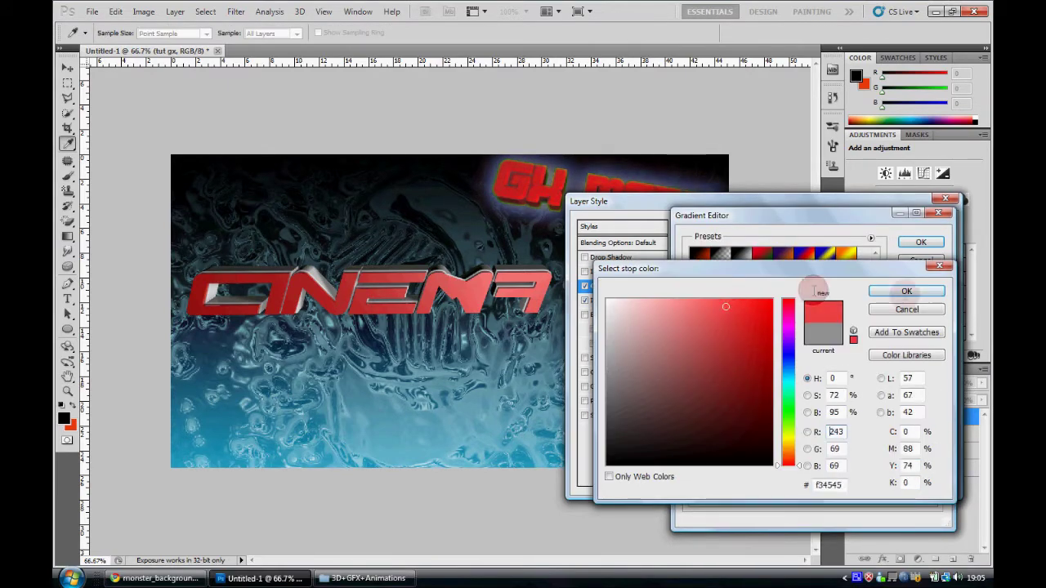
left_click(907, 291)
left_click(762, 257)
Step: Add a light middle stop, move the green stop to 85%, and reduce the glow spread
double_click(694, 437)
key("Return")
left_click(822, 439)
double_click(825, 437)
left_click(645, 335)
left_click(907, 291)
left_click_drag(933, 439, 892, 439)
left_click(827, 439)
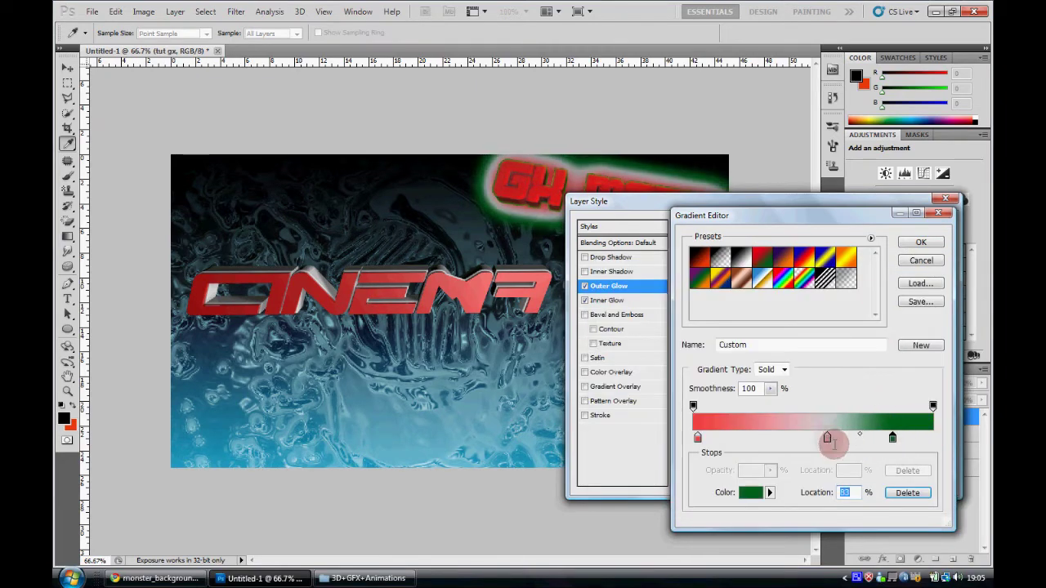
left_click(920, 242)
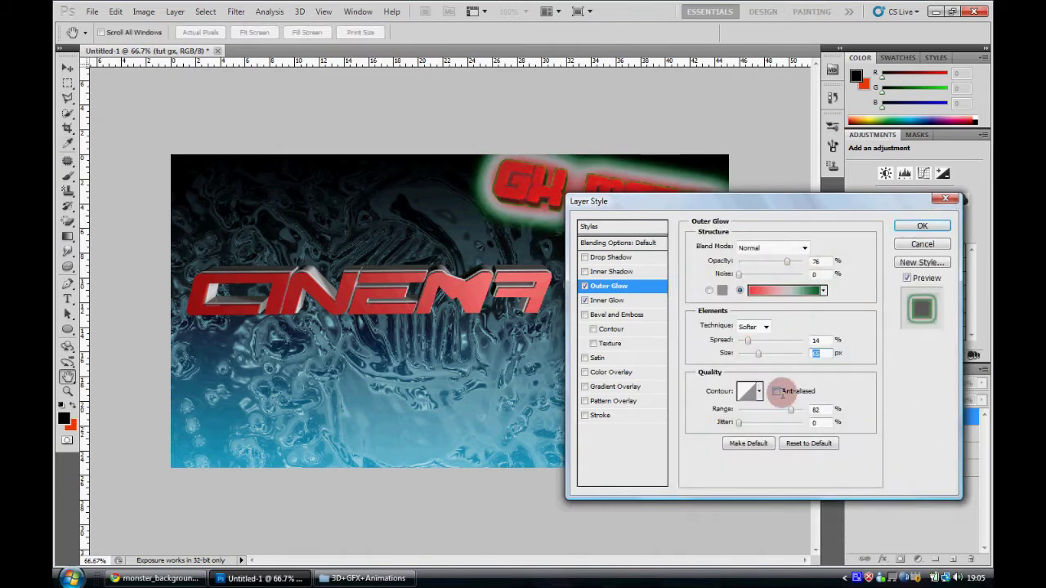
mouse_move(741, 353)
left_mouse_down()
mouse_move(759, 344)
mouse_move(740, 363)
left_mouse_up()
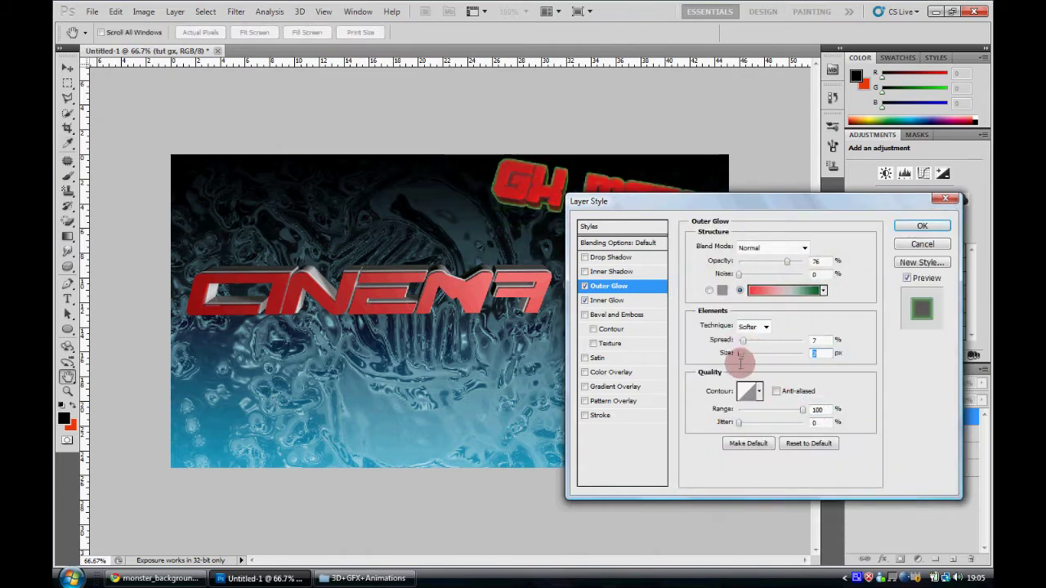
Step: Change the outer glow gradient to purple-to-blue
left_click(823, 290)
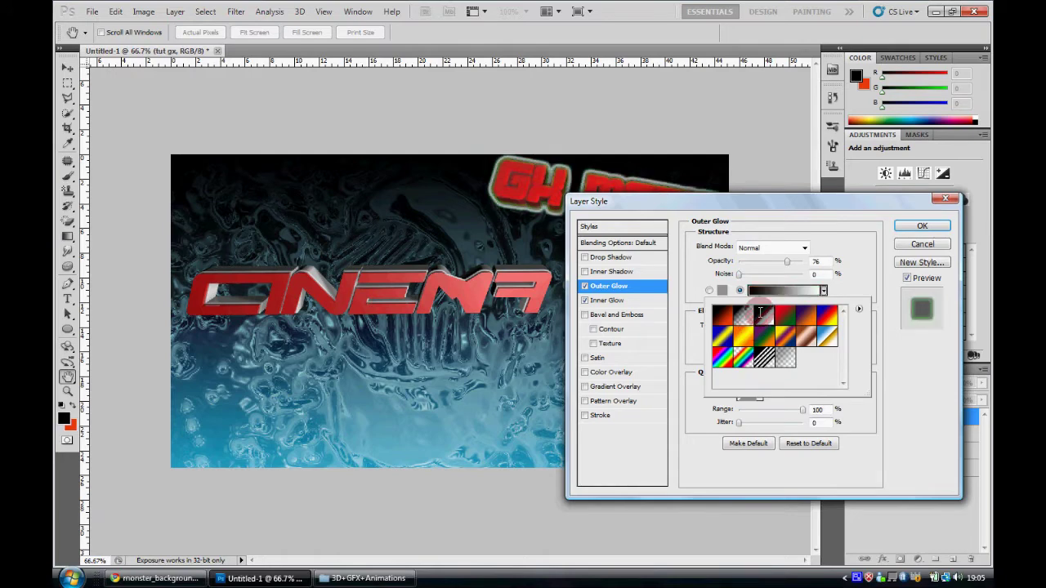
left_click(766, 290)
double_click(693, 438)
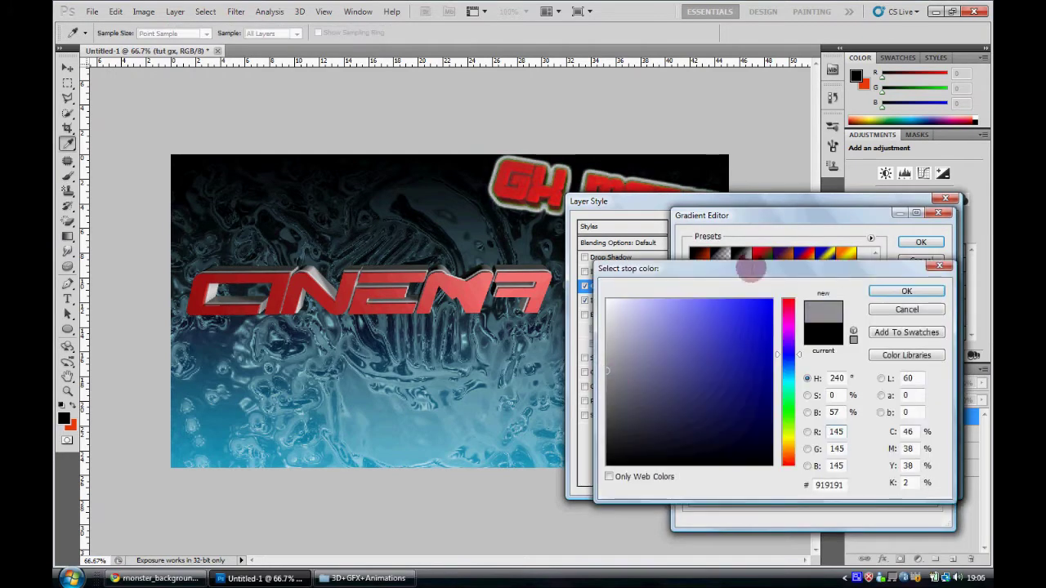
left_click(907, 291)
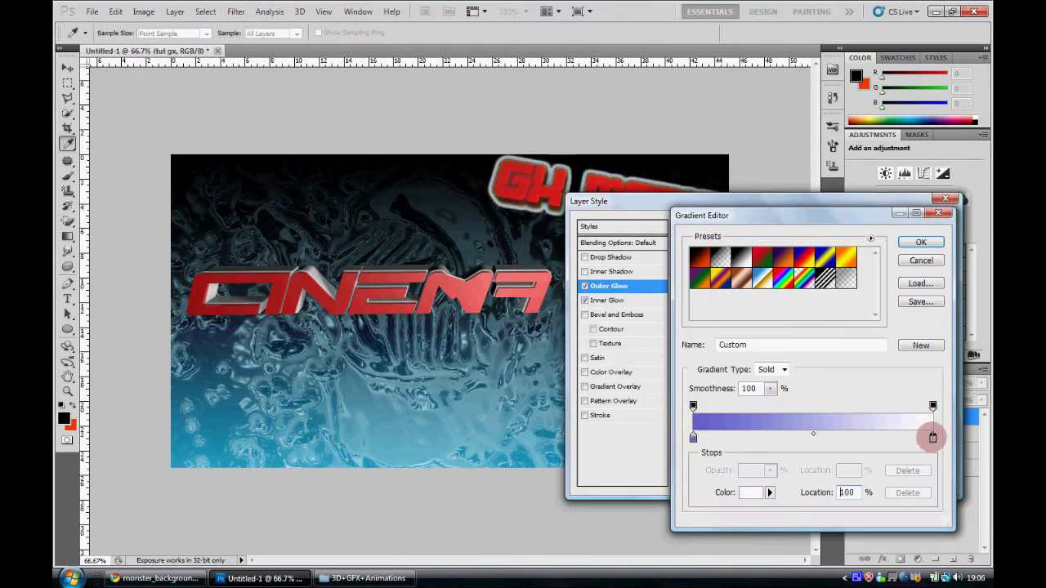
double_click(933, 438)
left_click(789, 367)
left_click(740, 343)
left_click(906, 291)
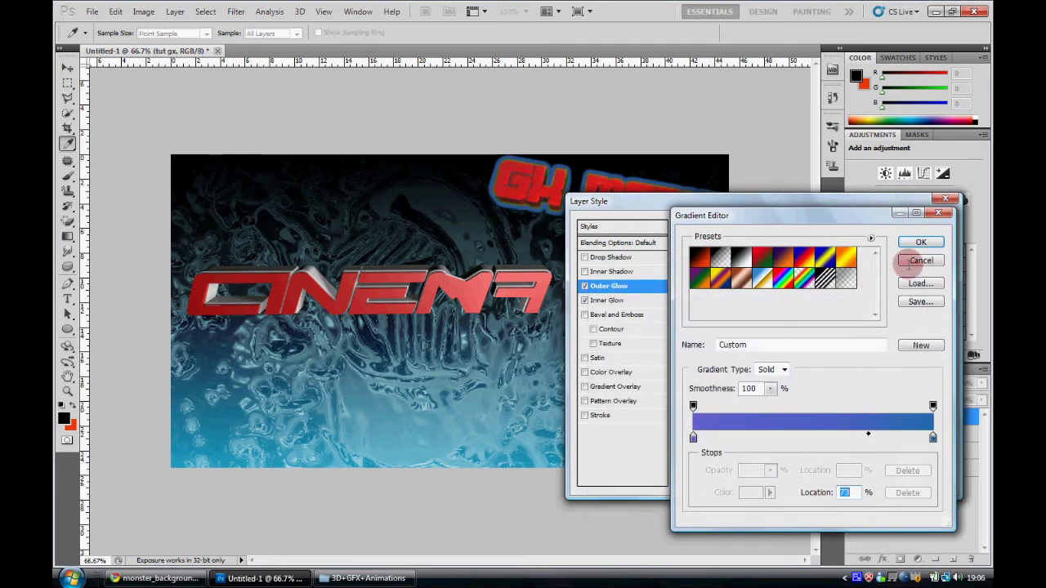
key("Return")
Step: Switch the outer glow to a solid colour at 49% opacity and 54 px size
left_click_drag(758, 354, 743, 353)
left_click_drag(787, 261, 770, 262)
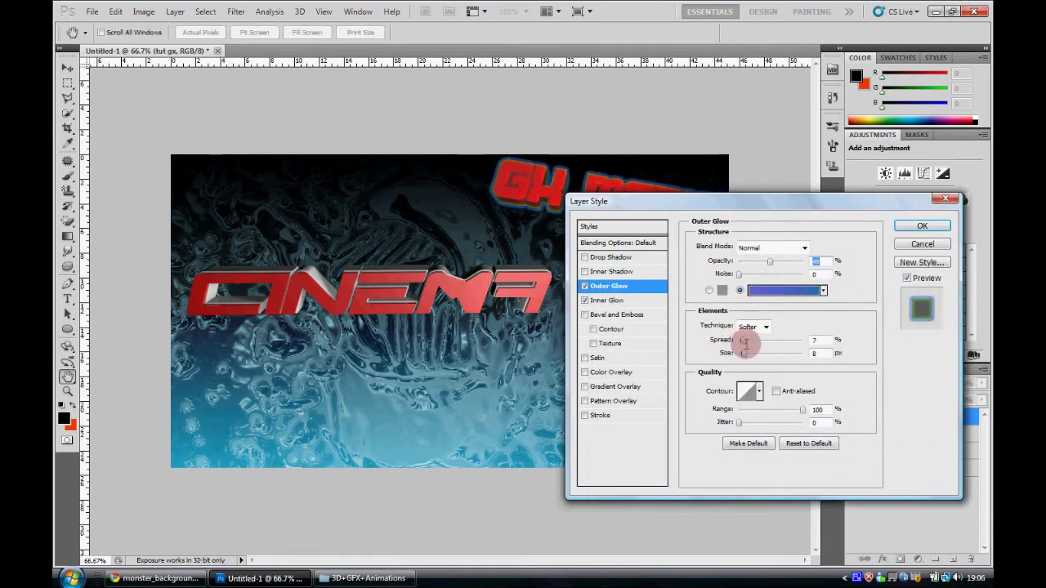
left_click(709, 291)
left_click(876, 288)
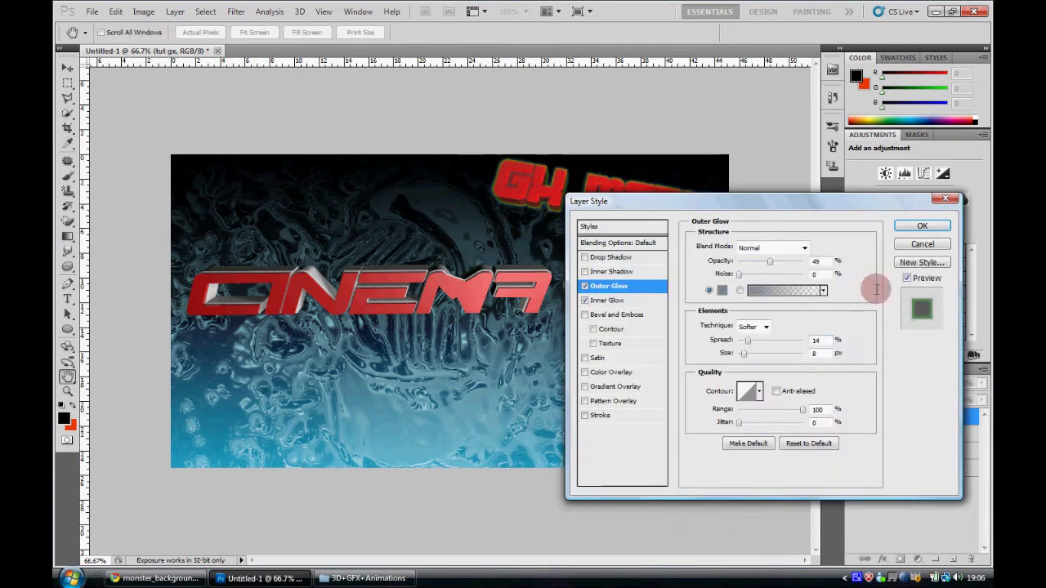
left_click_drag(750, 355, 760, 357)
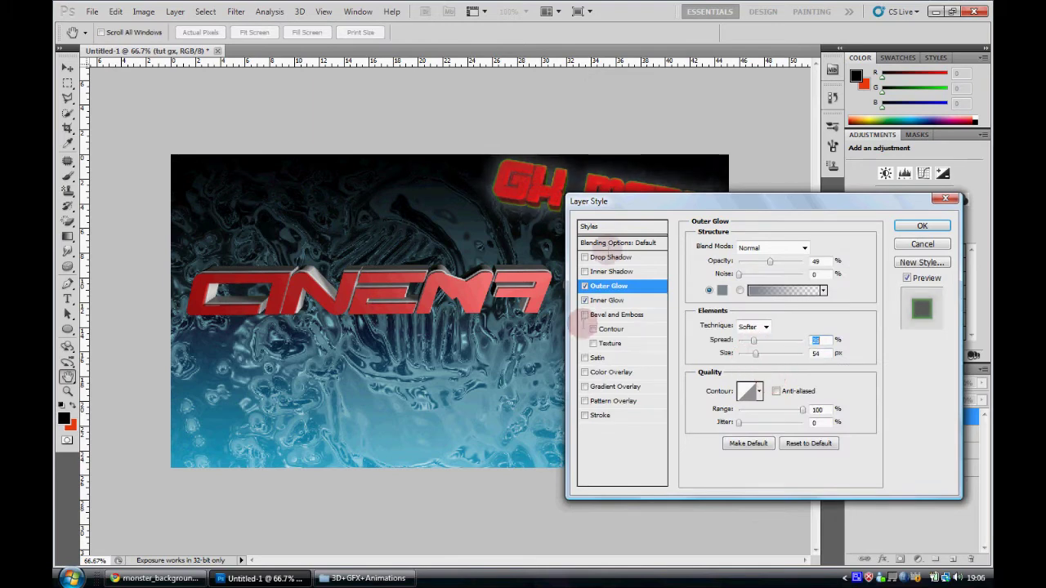
Step: Add a white drop shadow (distance 61, spread 21, size 13) and apply the logo's styles
left_click(606, 257)
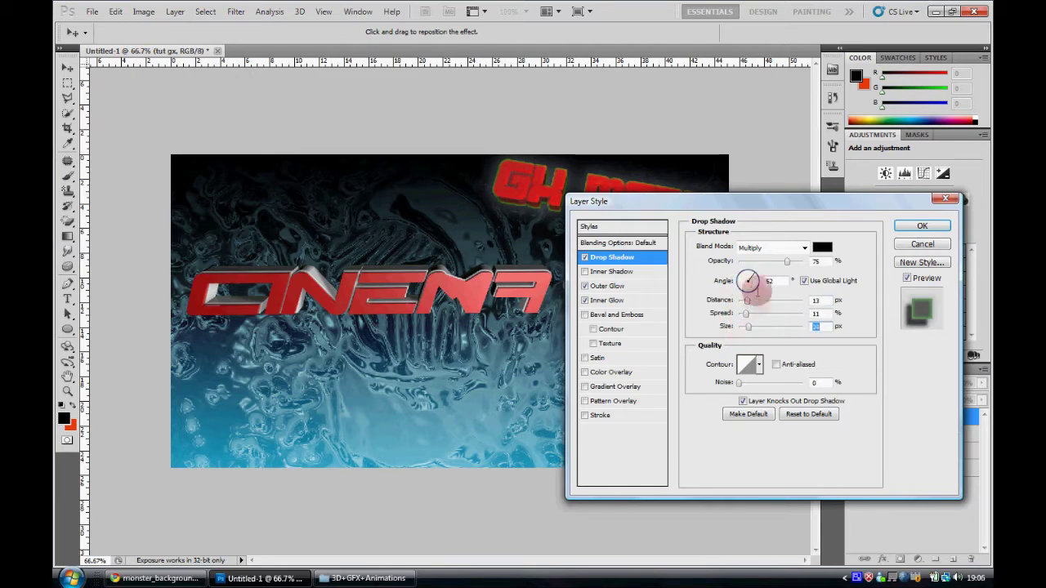
left_click(822, 247)
left_click(862, 293)
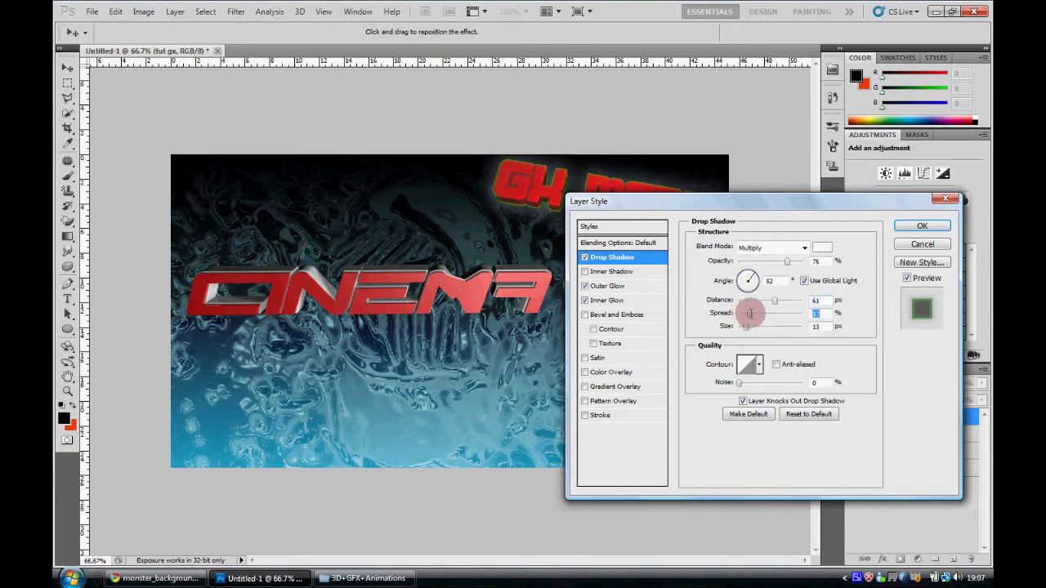
left_click(726, 223)
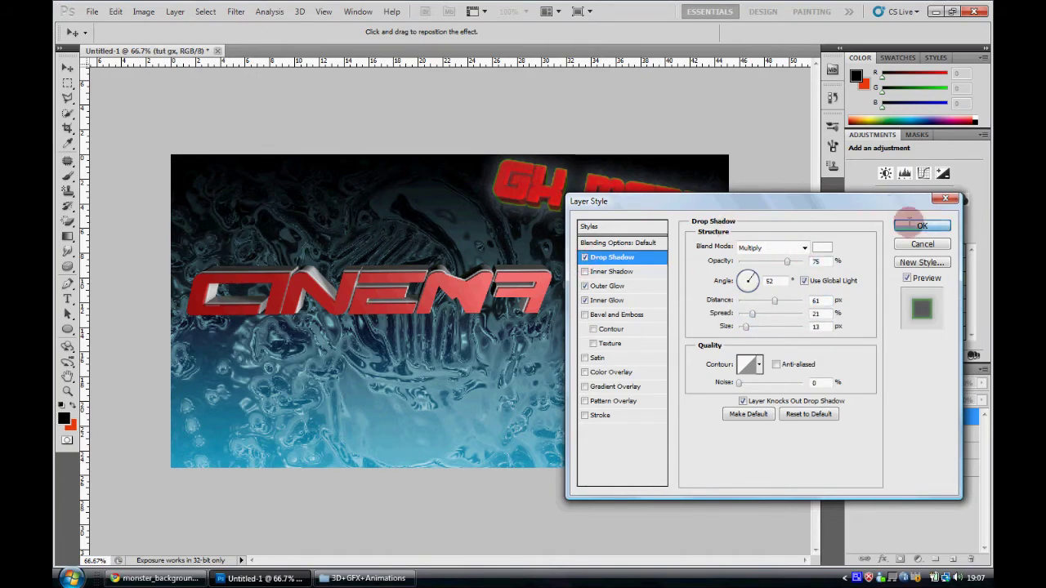
left_click(922, 225)
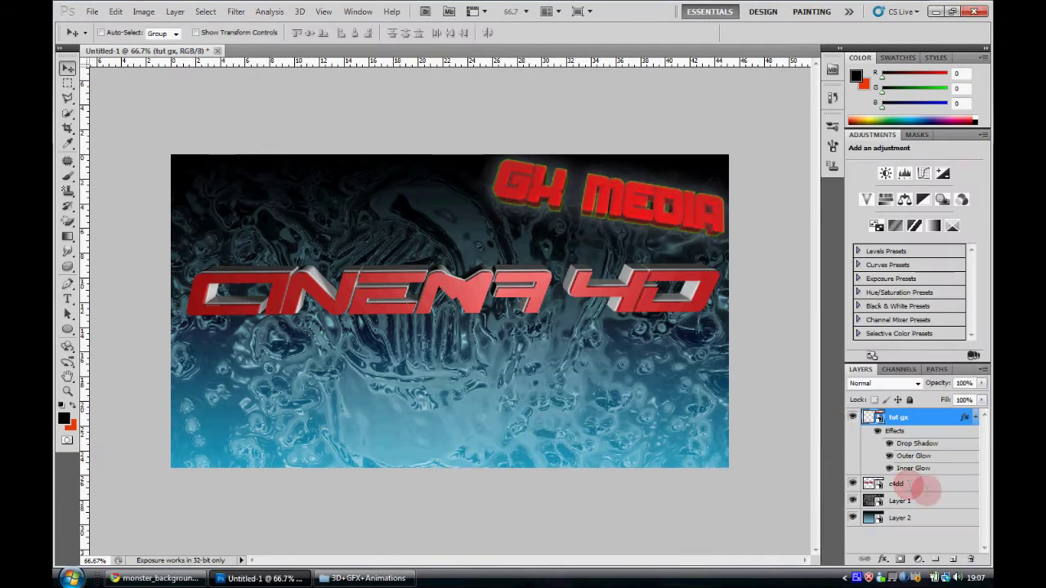
left_click(920, 484)
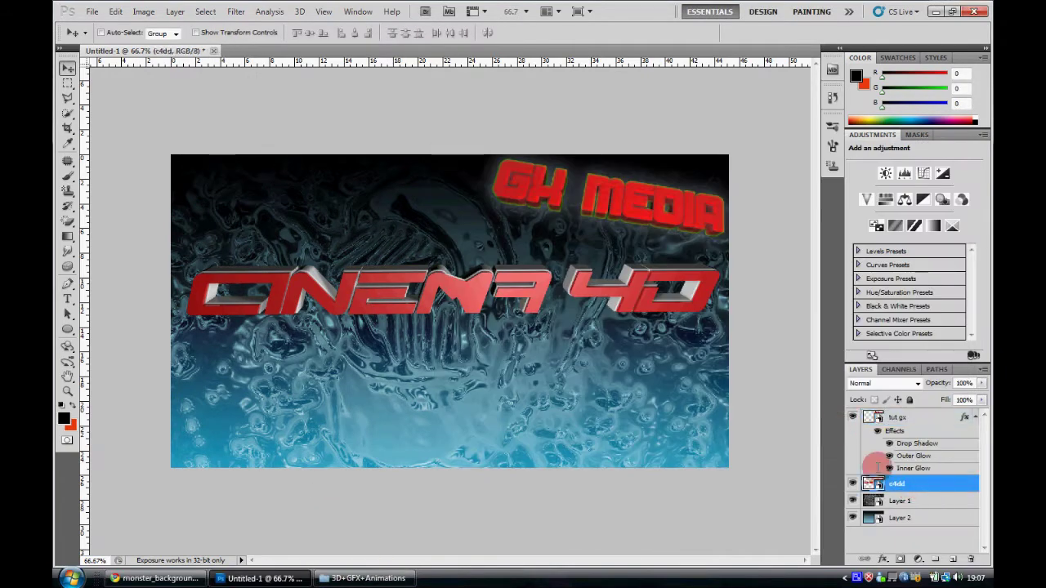
Step: Scale the CINEMA 4D text down and shift it about 100 px right
key("ctrl+t")
left_click_drag(728, 467, 540, 380)
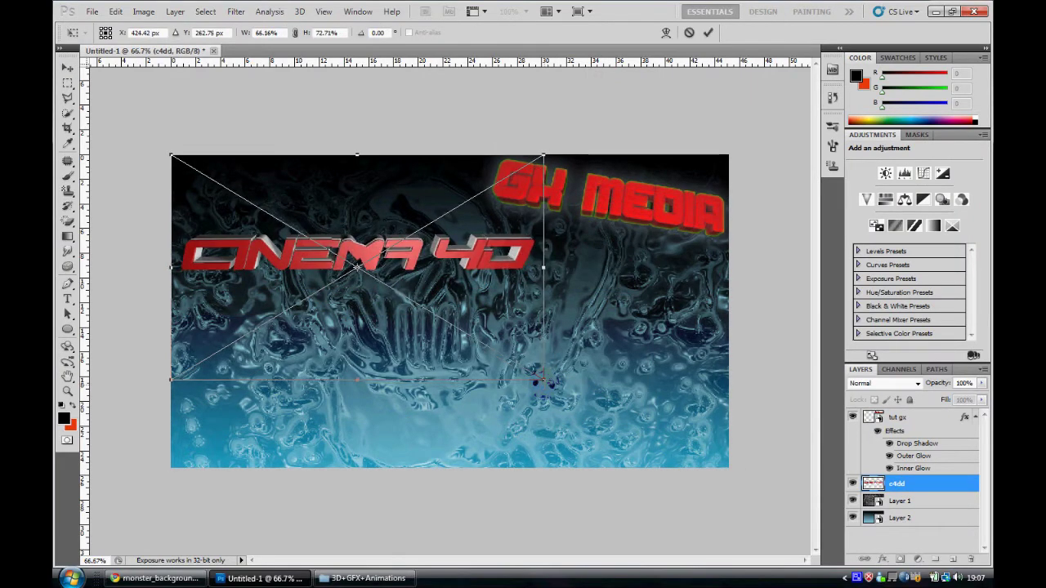
key("Return")
left_click_drag(636, 381, 716, 386)
Step: Give CINEMA 4D bevel and emboss, a drop shadow at distance 26, and a wider-spread outer glow
double_click(940, 484)
left_click(620, 314)
left_click(601, 258)
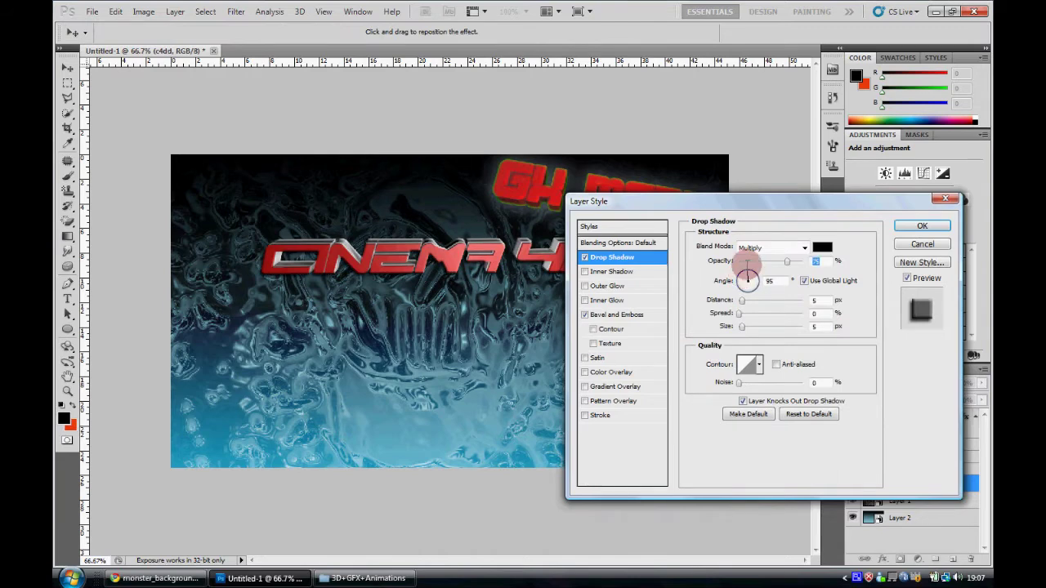
left_click_drag(744, 327, 748, 327)
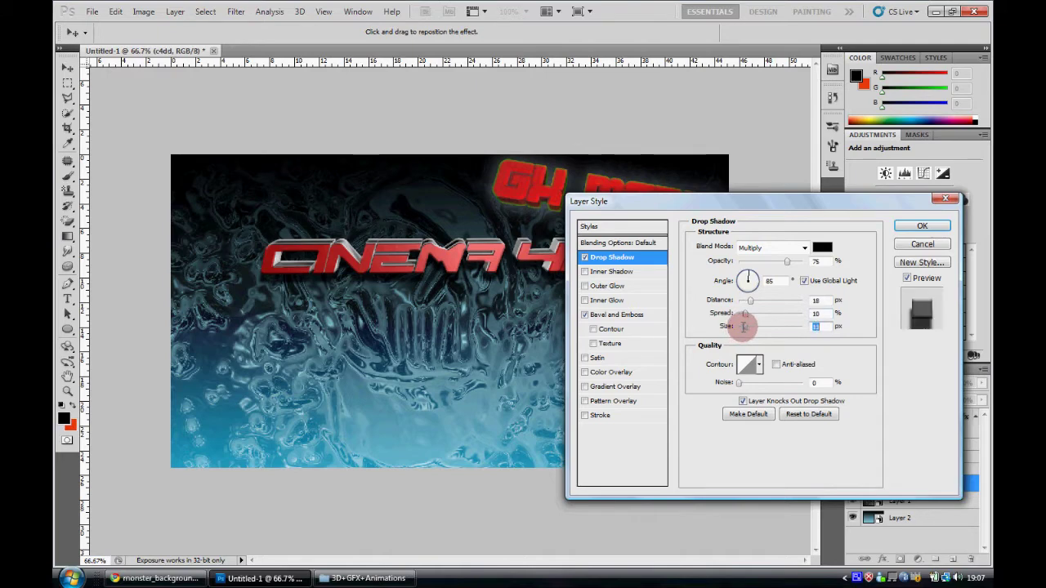
left_click_drag(748, 300, 755, 300)
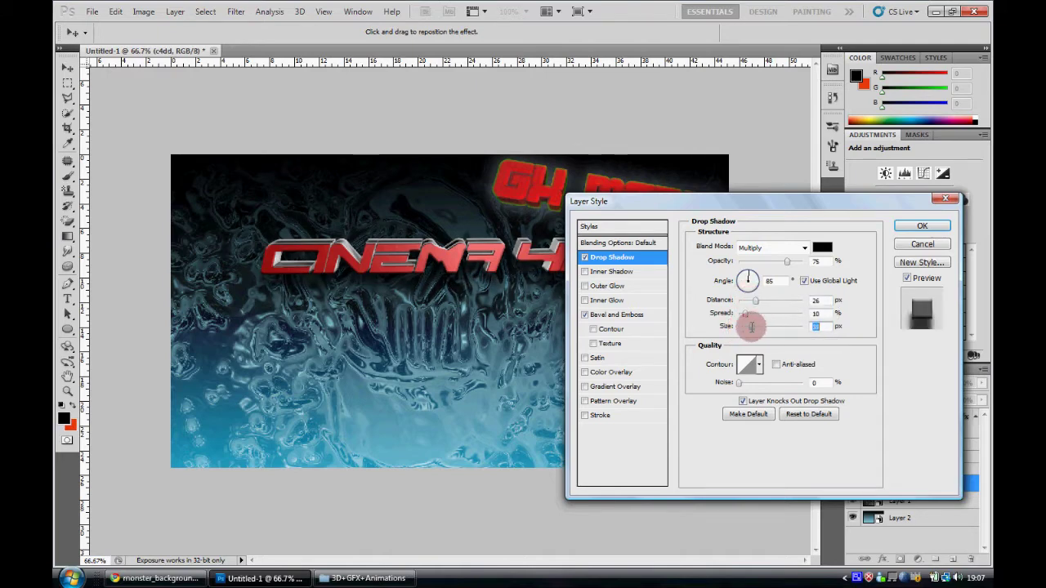
left_click(795, 264)
left_click(608, 285)
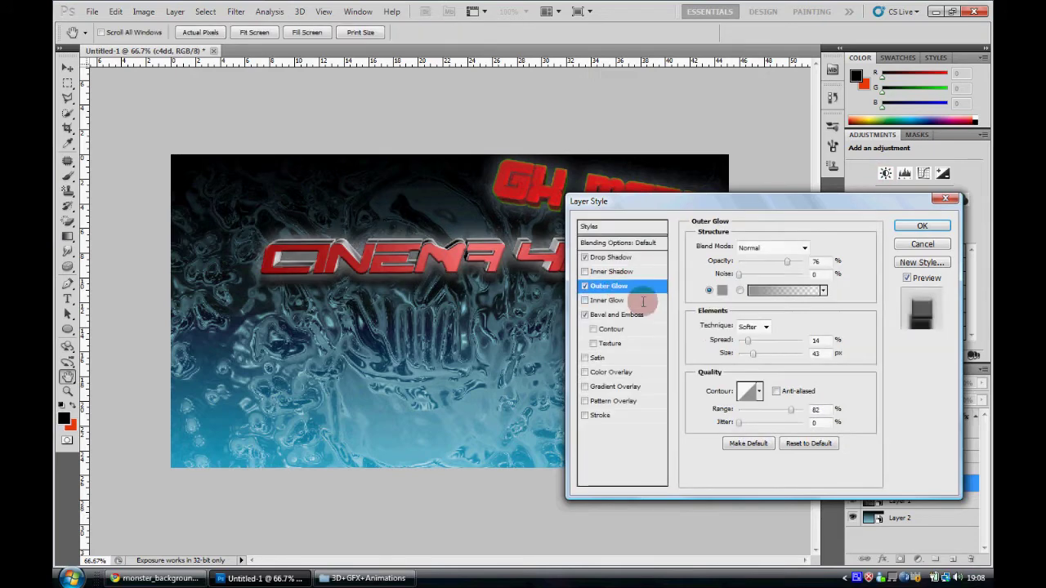
mouse_move(744, 339)
left_mouse_down()
mouse_move(760, 339)
mouse_move(746, 352)
left_mouse_up()
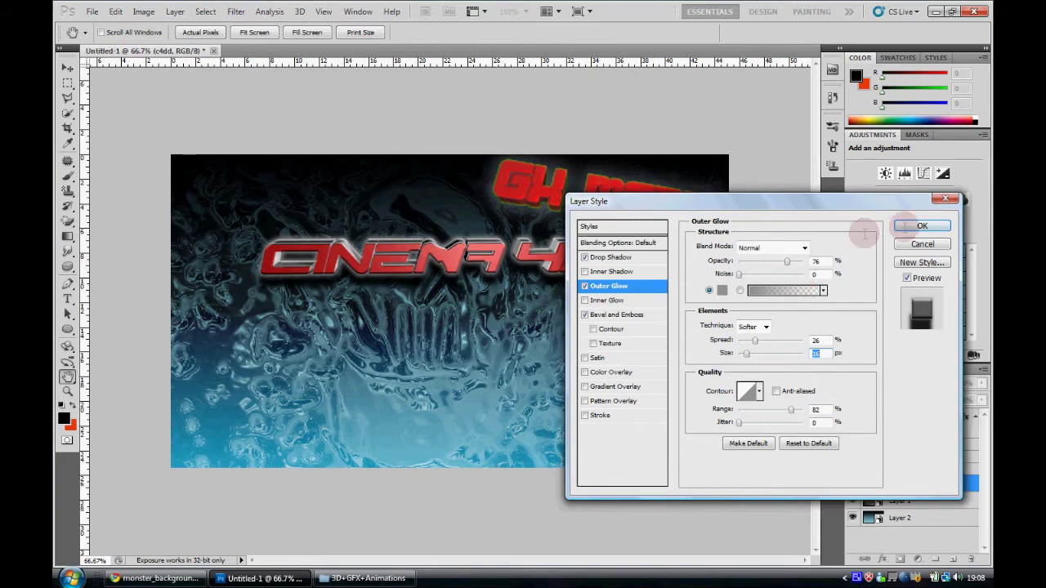
left_click(922, 225)
Step: Rotate the MEDIA title layer to a slight tilt
left_click(926, 420)
key("ctrl+t")
mouse_move(782, 304)
left_mouse_down()
mouse_move(419, 214)
mouse_move(487, 222)
left_mouse_up()
key("Return")
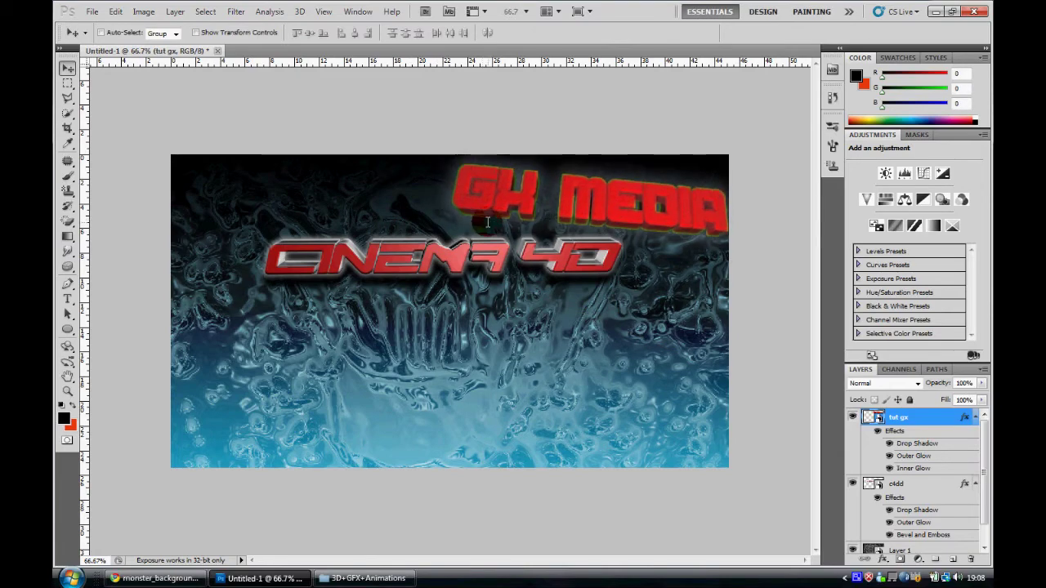
Step: Browse the 3D+GFX+Animations project folder in Windows Explorer
left_click(364, 578)
scroll(671, 409, "down", 2)
scroll(723, 376, "down", 3)
scroll(723, 376, "up", 8)
scroll(724, 376, "down", 3)
scroll(724, 376, "down", 3)
Step: Open the Textures folder, then draw a text box below CINEMA 4D in the banner
left_click(364, 578)
key("t")
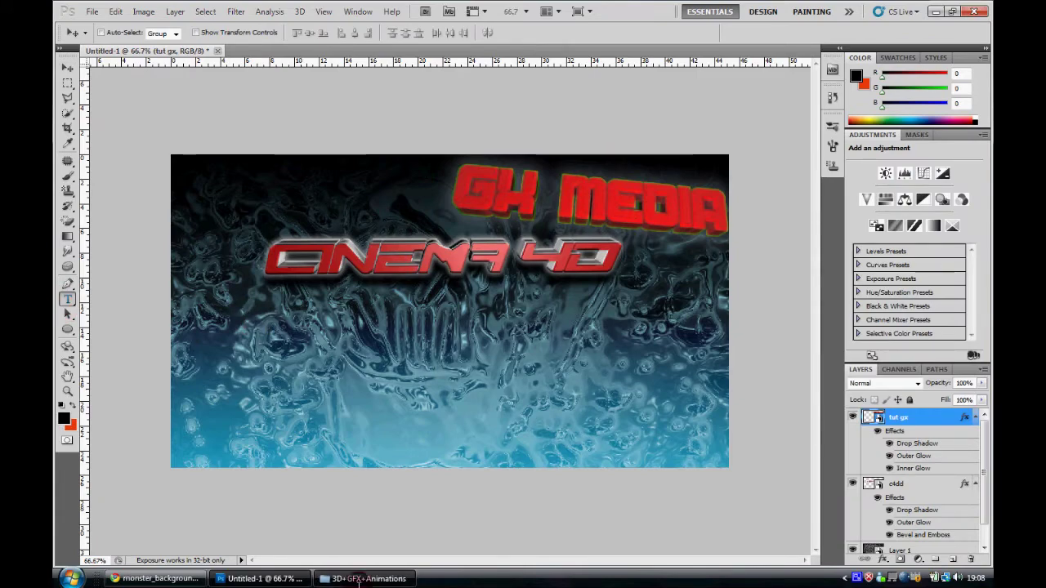
left_click(360, 578)
scroll(724, 376, "up", 6)
double_click(709, 398)
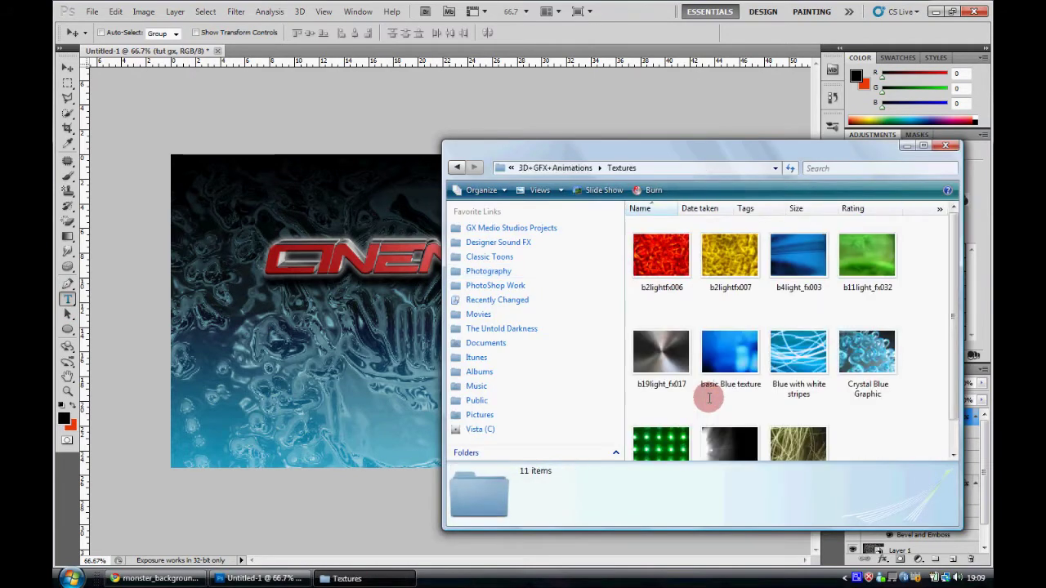
left_click(402, 325)
left_click_drag(716, 386, 319, 313)
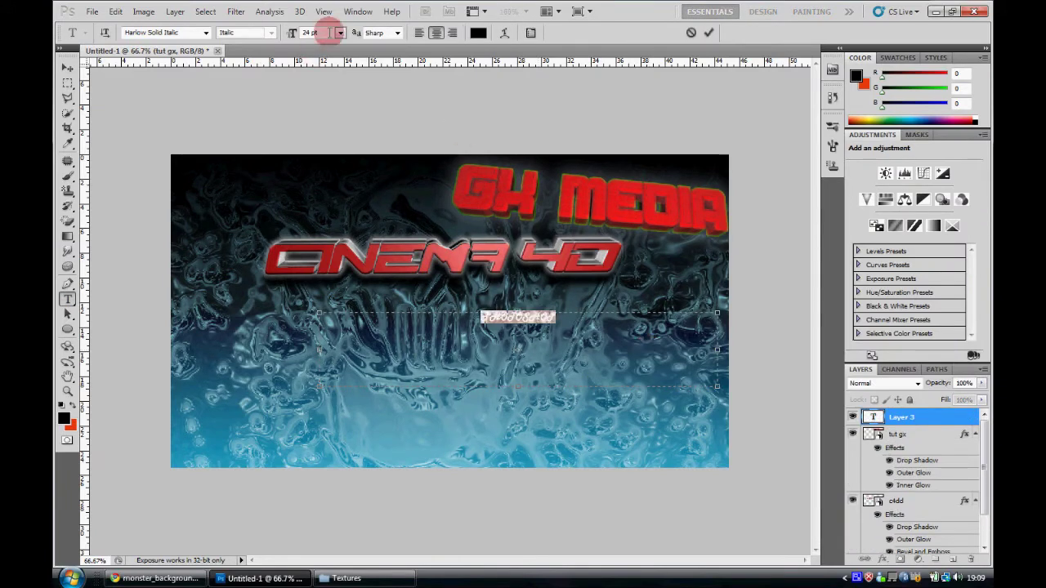
Step: Set the PHOTOSHOP text to 100 pt in a new blocky font
left_click_drag(292, 33, 315, 29)
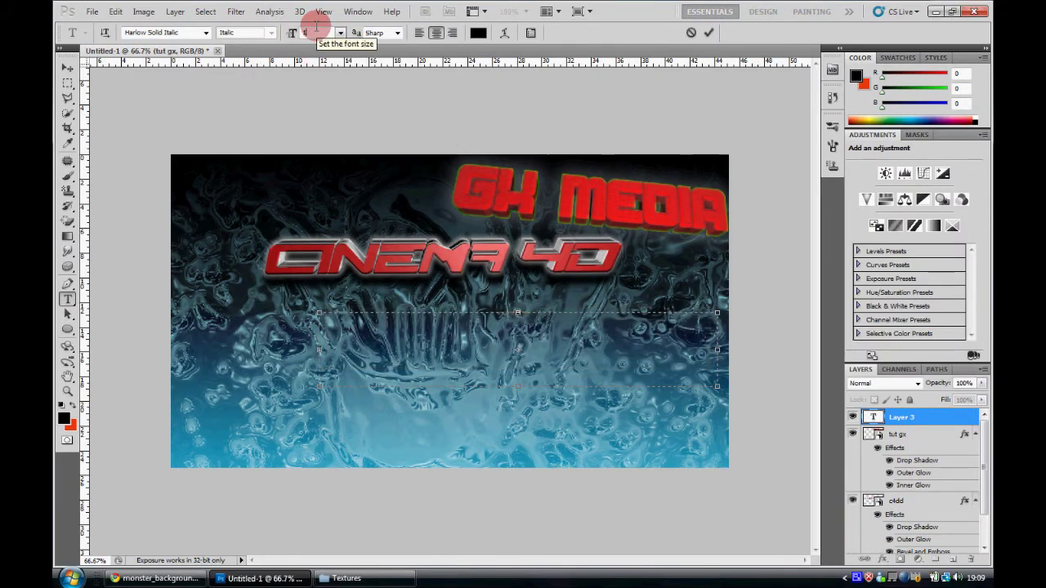
type("PHOTOSHOP")
left_click(68, 299)
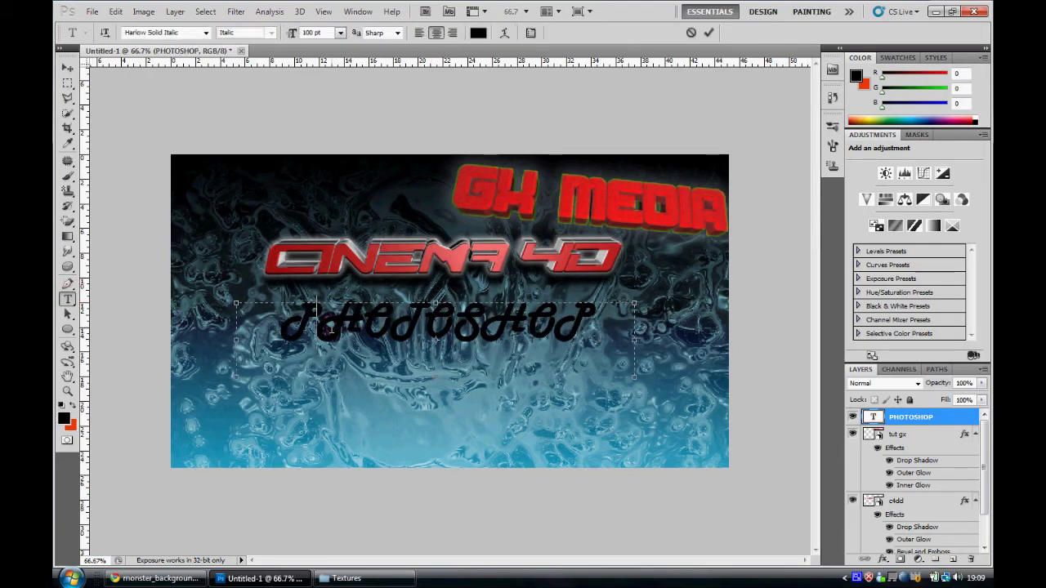
left_click(206, 33)
scroll(313, 247, "down", 10)
scroll(312, 164, "down", 10)
scroll(250, 180, "up", 2)
left_click(251, 182)
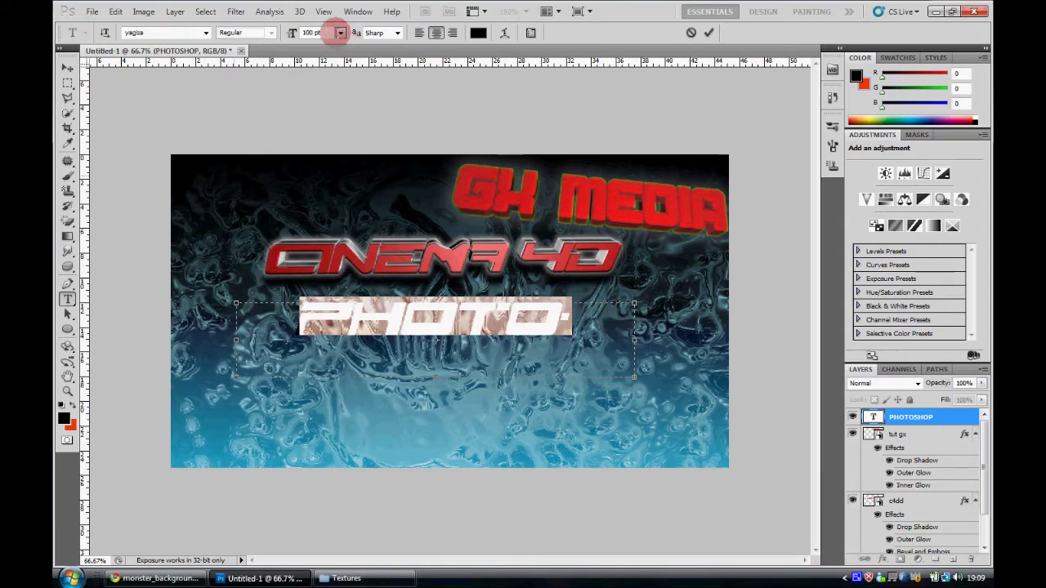
Step: Commit the PHOTOSHOP text, then enlarge it and shift it slightly down
left_click(343, 578)
left_click(261, 577)
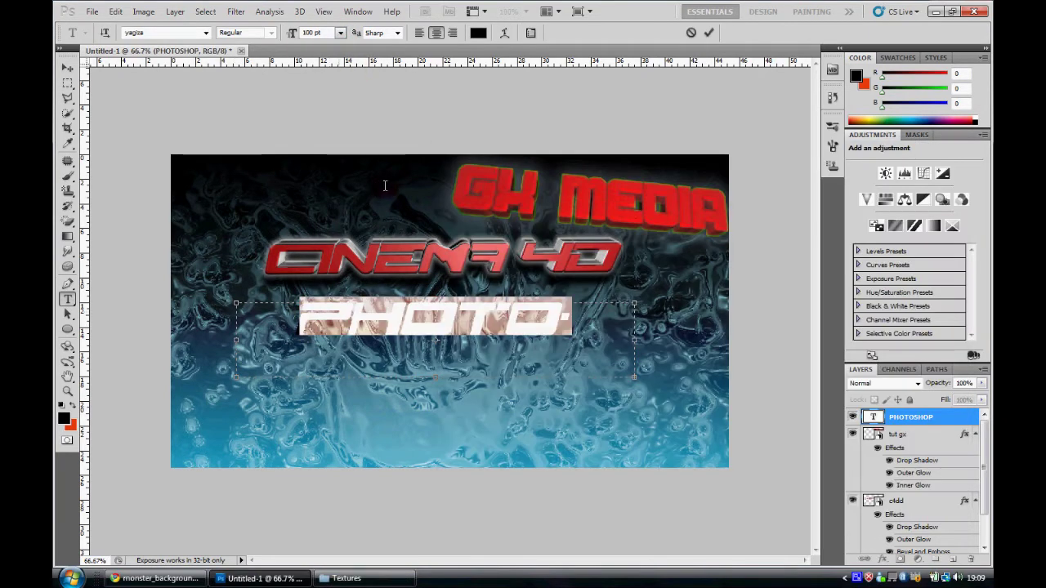
left_click(340, 33)
left_click(326, 255)
key("ctrl+t")
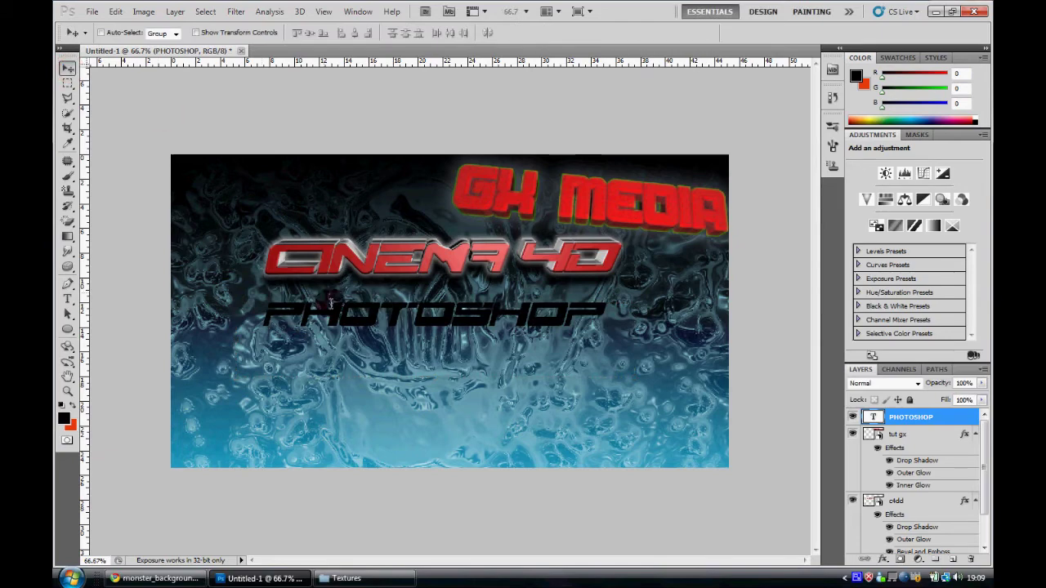
left_click_drag(636, 379, 646, 381)
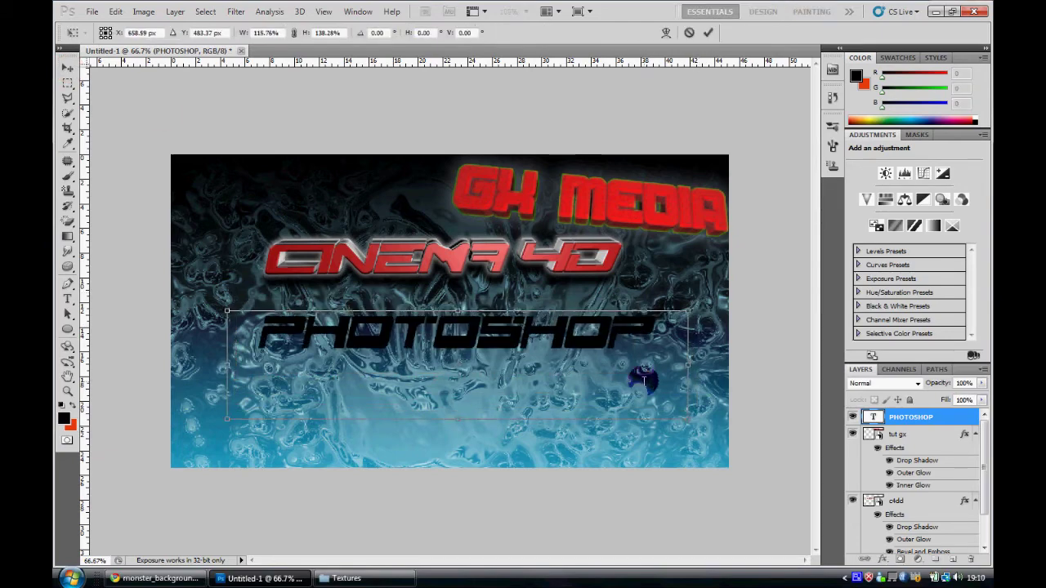
key("Return")
left_click(343, 577)
Step: Convert the PHOTOSHOP text layer into a smart object
left_click(289, 536)
right_click(954, 422)
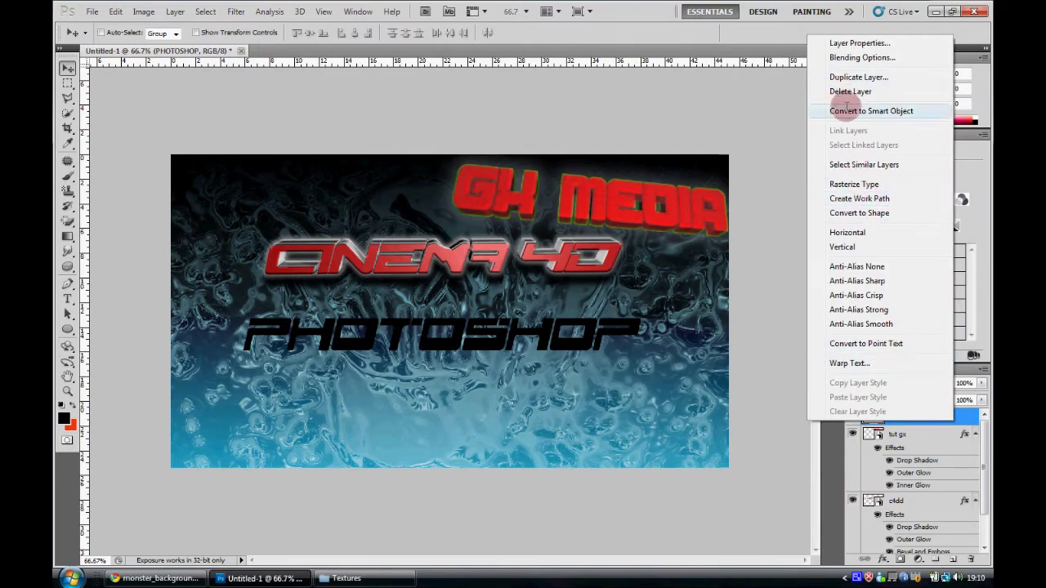
left_click(848, 107)
Step: Place the b2lightfx006 lava texture from Textures into the banner and size it
left_click(350, 578)
left_click_drag(662, 259, 362, 353)
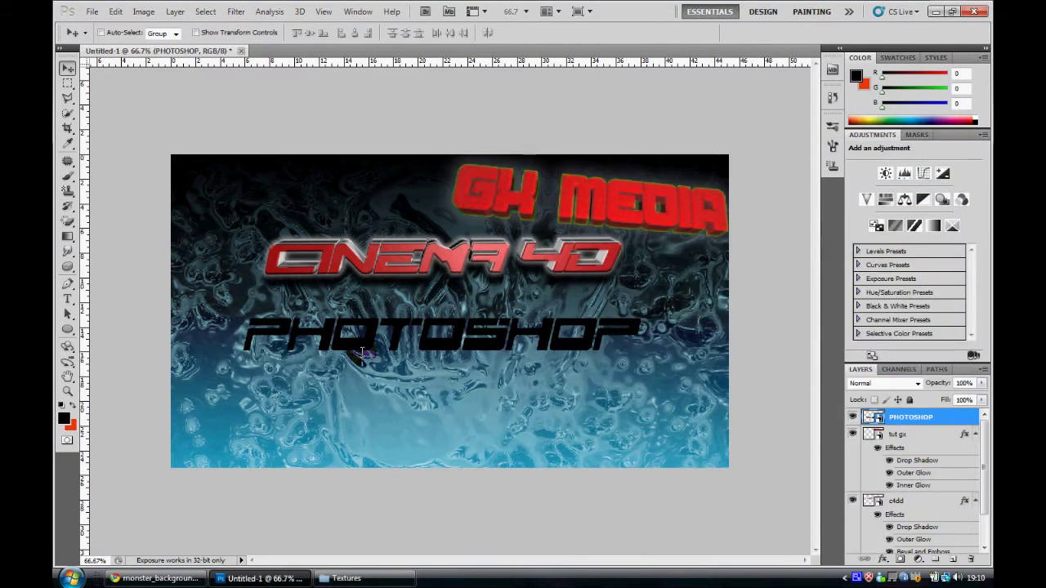
mouse_move(629, 425)
left_mouse_down()
mouse_move(541, 466)
mouse_move(644, 360)
left_mouse_up()
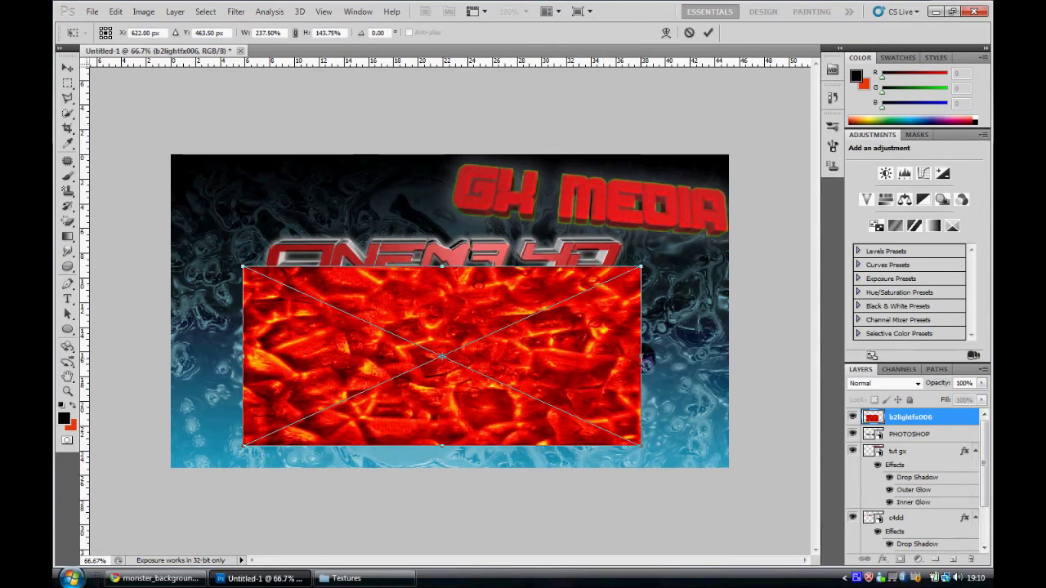
left_click_drag(441, 265, 440, 230)
key("Return")
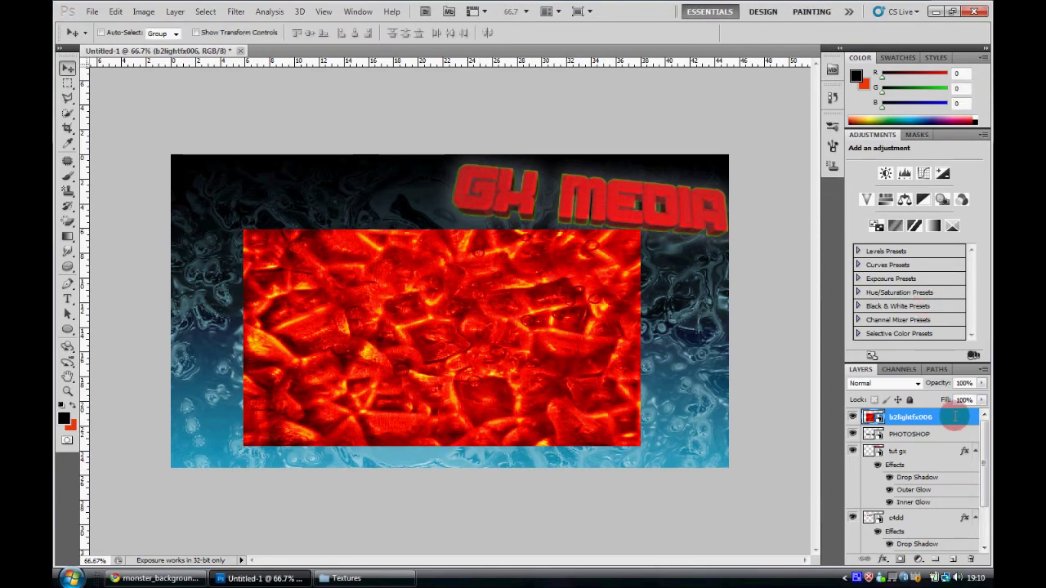
Step: Set the lava layer to Overlay blending and stretch it over the whole banner
double_click(955, 417)
left_click(787, 236)
left_click(772, 163)
left_click(923, 224)
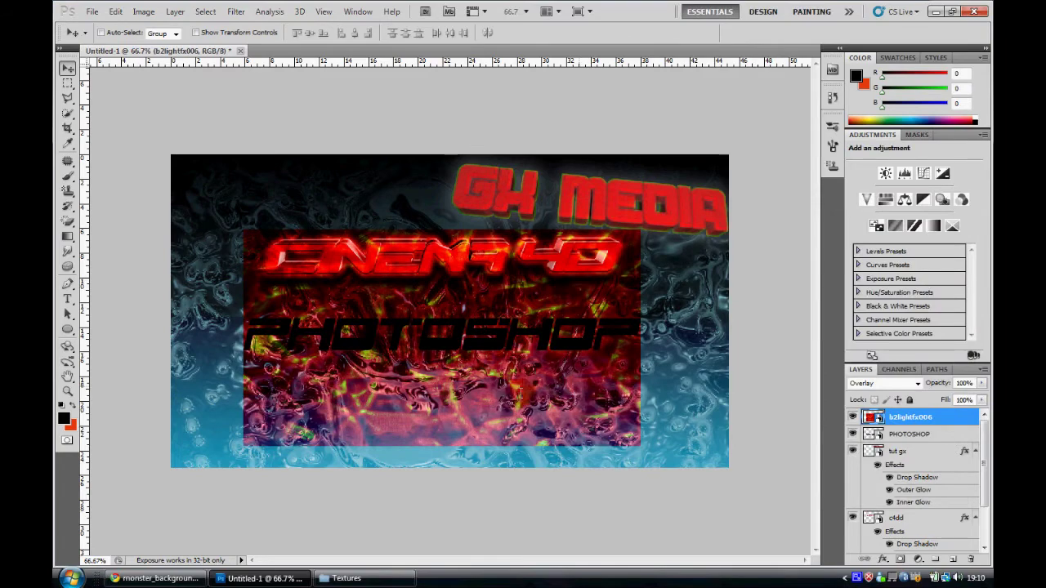
left_click_drag(516, 394, 444, 414)
key("ctrl+t")
left_click_drag(568, 250, 792, 133)
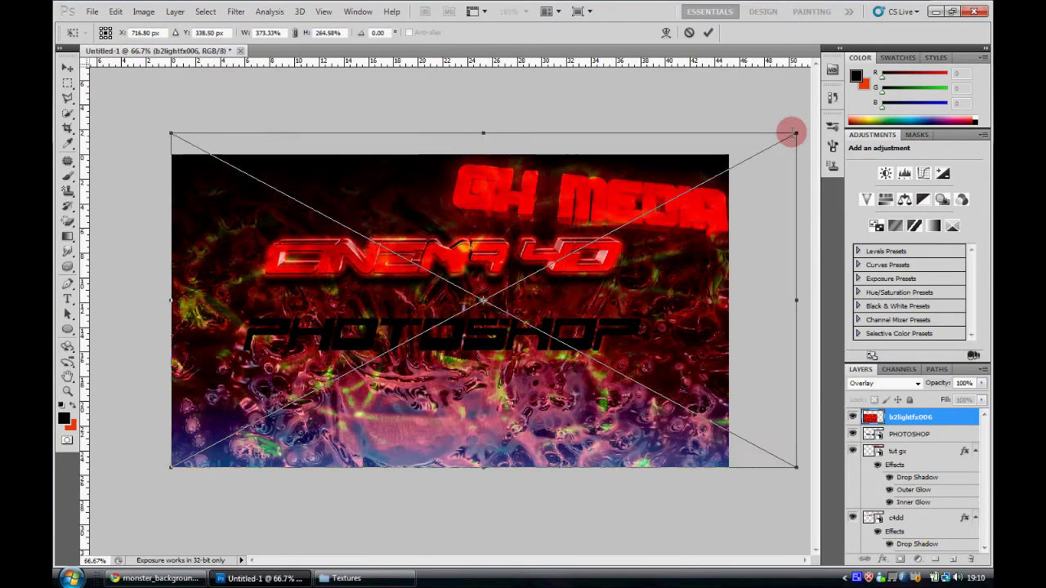
key("Return")
Step: Lower the lava layer's opacity to 29%
double_click(955, 417)
mouse_move(769, 260)
left_mouse_down()
mouse_move(787, 293)
mouse_move(805, 256)
mouse_move(779, 262)
left_mouse_up()
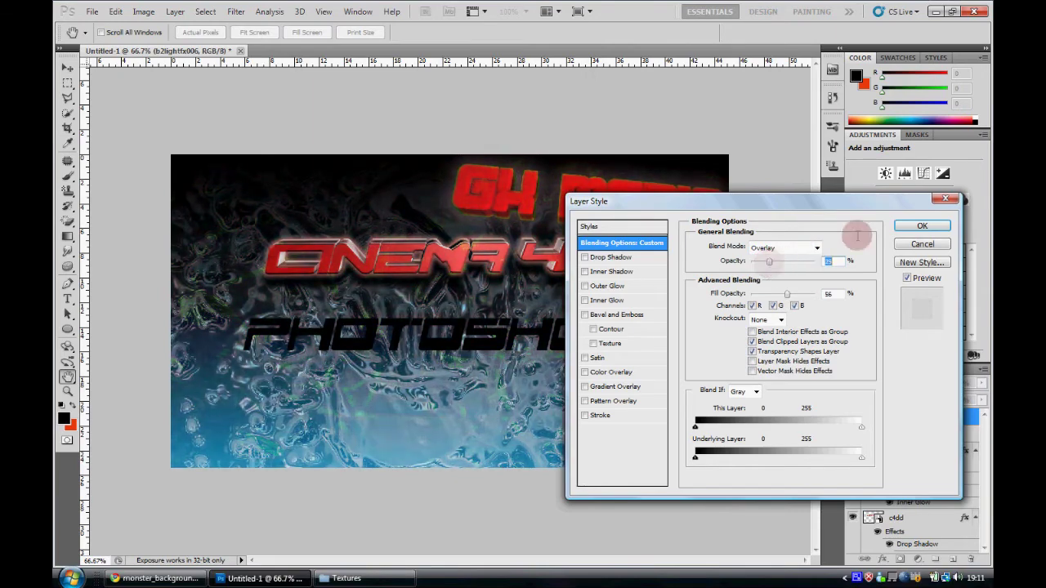
left_click(914, 224)
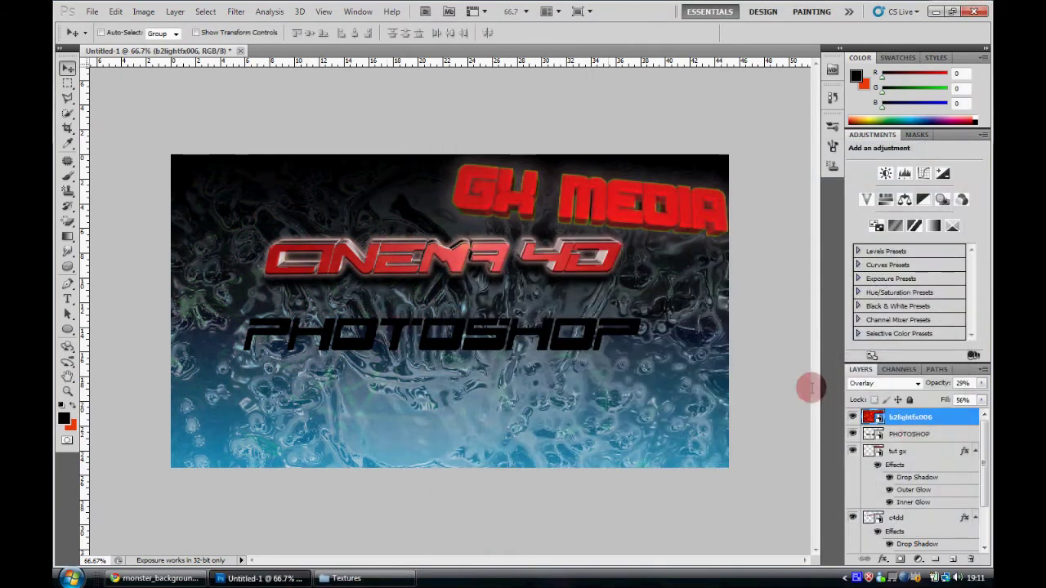
double_click(935, 434)
Step: Try a purple Overlay pattern on PHOTOSHOP at scale 647, opacity 68, then remove it
left_click(617, 401)
left_click(781, 289)
left_click(535, 217)
double_click(738, 331)
left_click_drag(770, 317, 789, 317)
left_click_drag(802, 260, 782, 260)
left_click(773, 247)
left_click(746, 157)
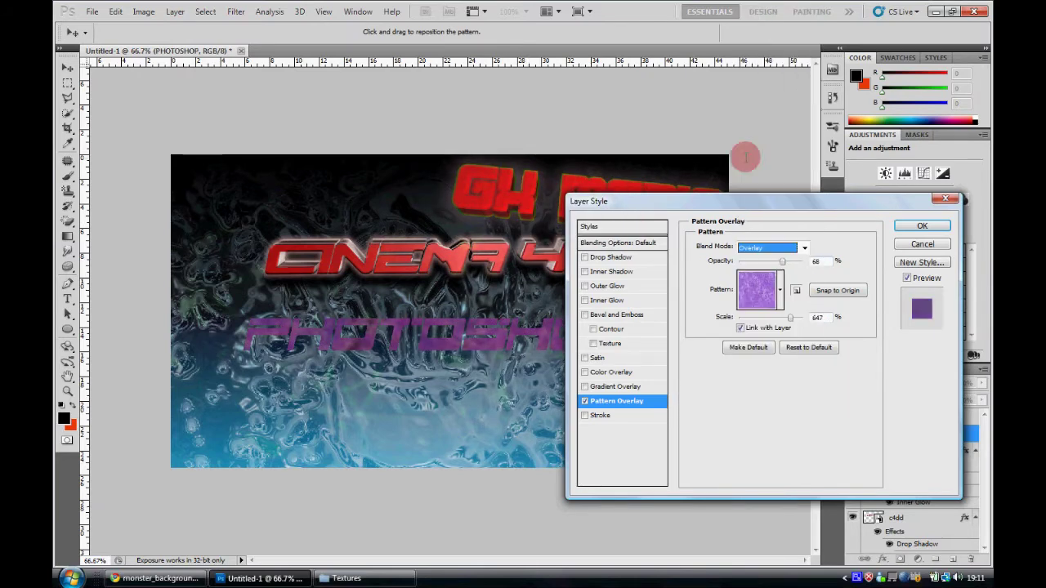
left_click(781, 261)
left_click(584, 400)
Step: Give PHOTOSHOP a bright green colour overlay
left_click(612, 372)
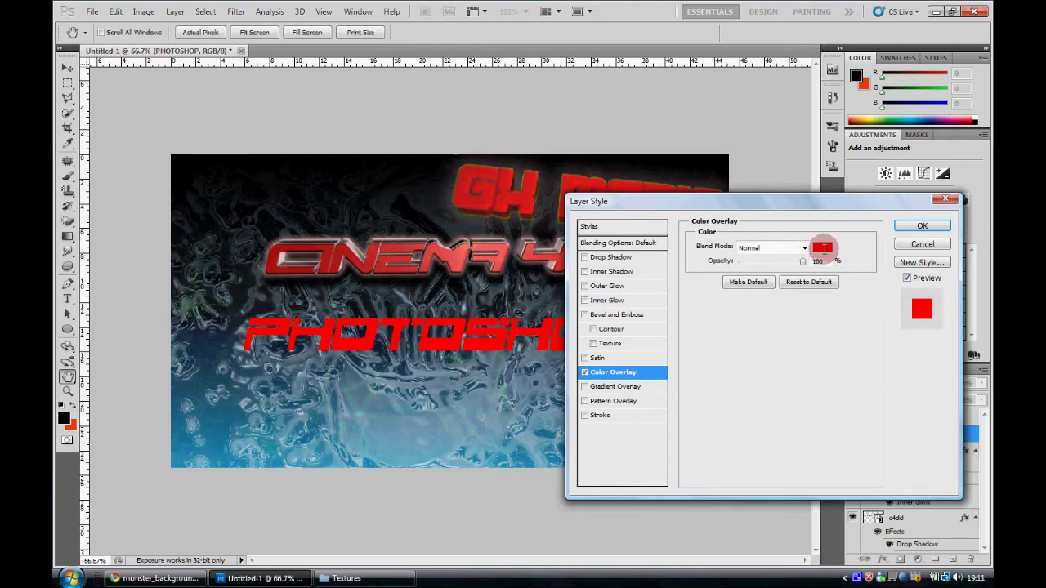
left_click(822, 246)
left_click(723, 406)
left_click(788, 422)
left_click(759, 341)
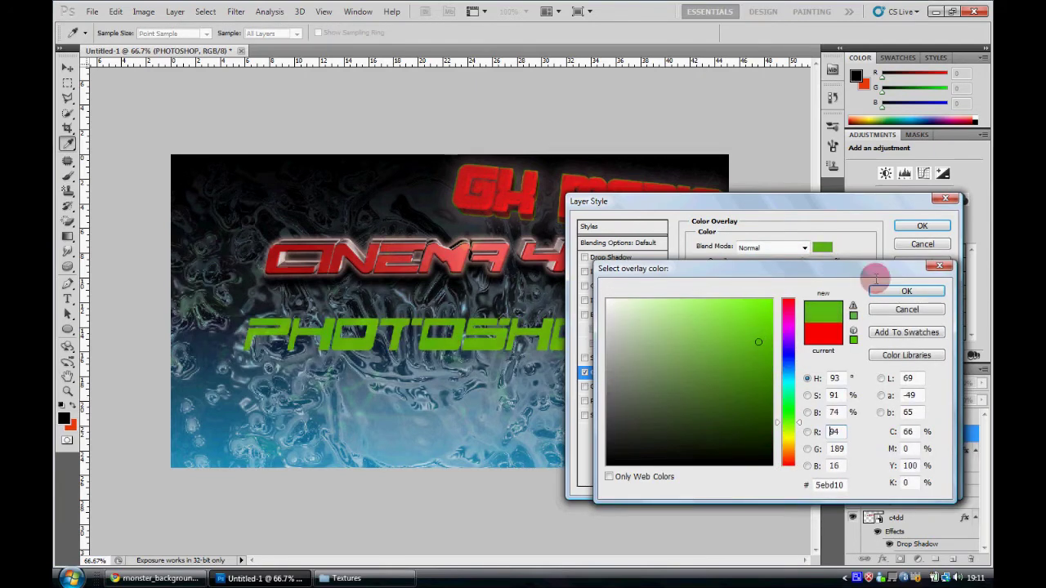
left_click(906, 290)
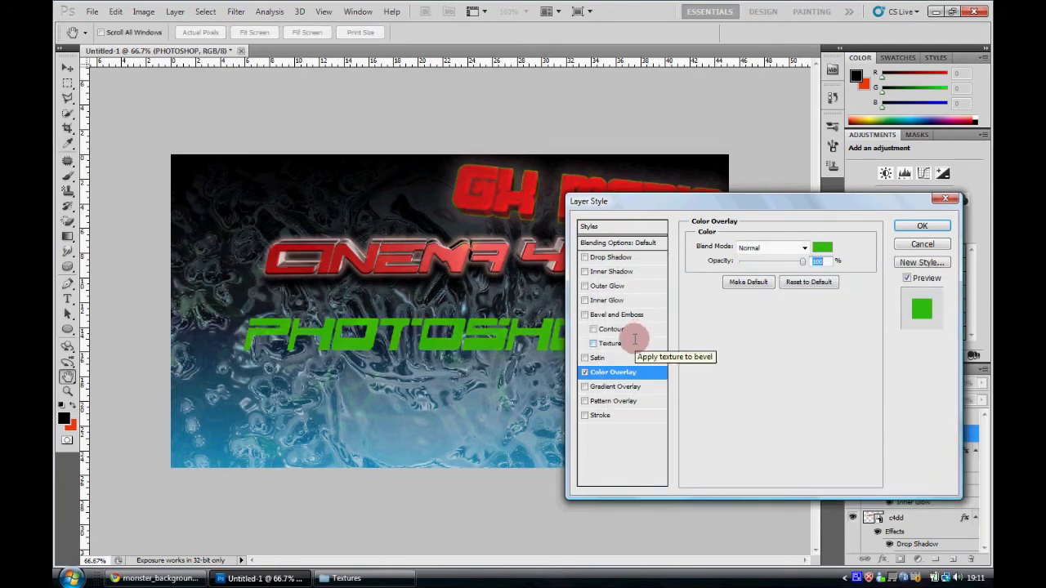
Step: Add a bubbly bevel texture at scale 276 and depth about +1000
left_click(611, 343)
left_click(742, 261)
double_click(701, 299)
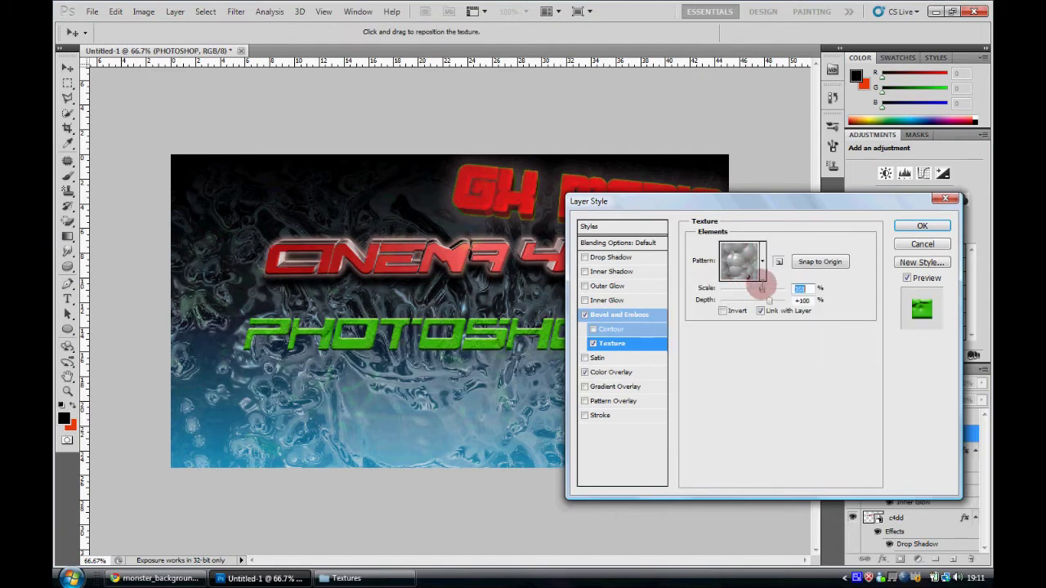
mouse_move(747, 290)
left_mouse_down()
mouse_move(737, 289)
mouse_move(777, 301)
mouse_move(761, 287)
left_mouse_up()
left_click(765, 301)
left_click_drag(772, 299, 785, 300)
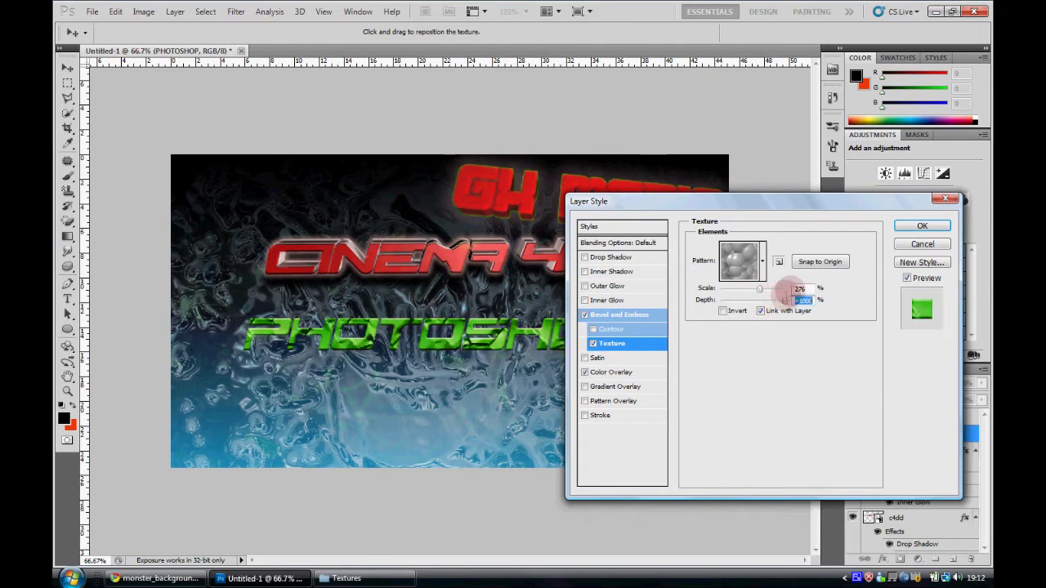
Step: Set PHOTOSHOP's outer glow to mint green and turn on Satin
left_click(645, 286)
left_click(704, 299)
left_click(672, 327)
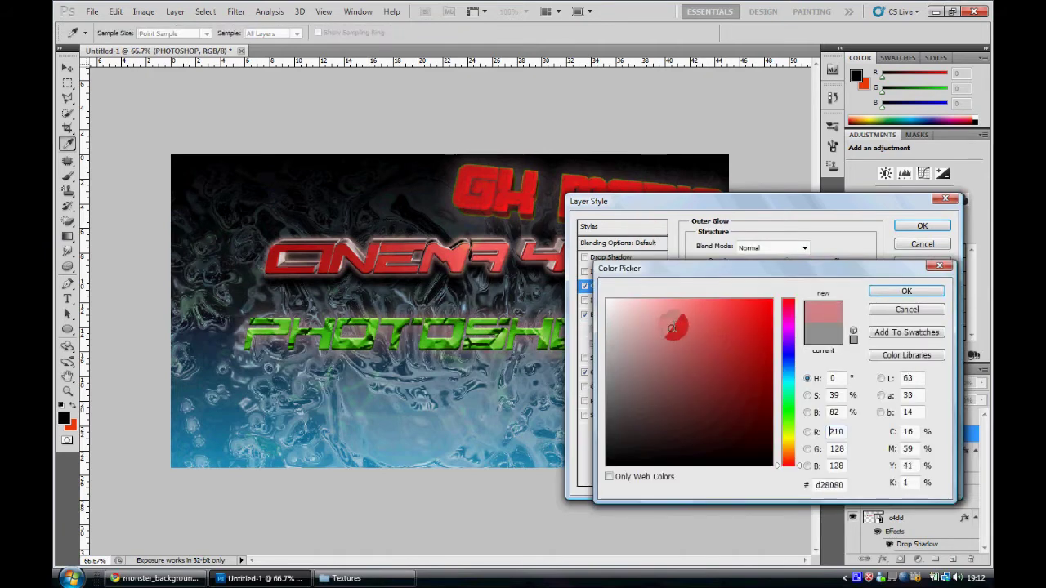
left_click(788, 398)
left_click(906, 291)
left_click(759, 353)
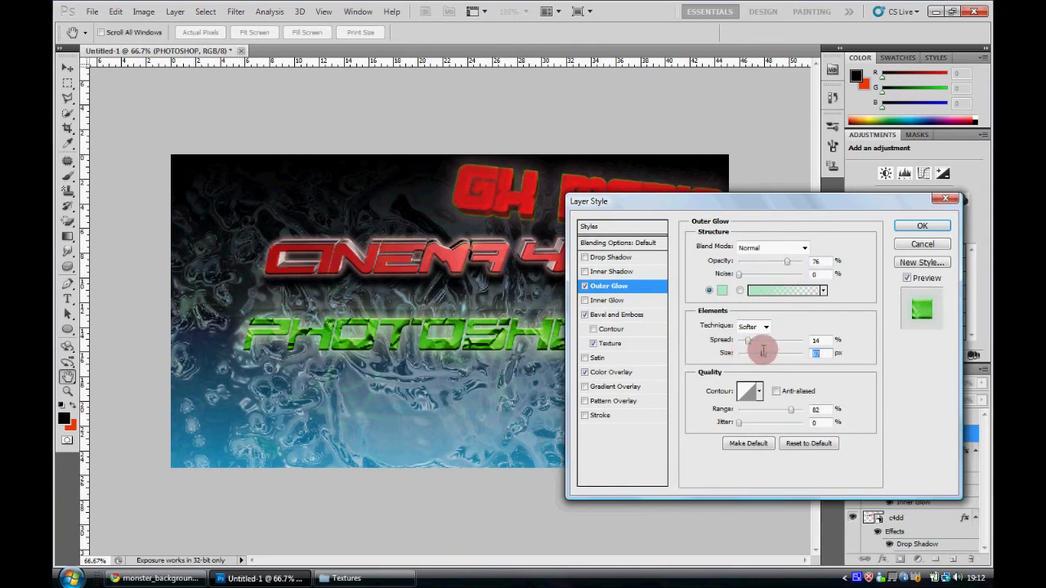
left_click_drag(633, 201, 742, 186)
left_click(694, 343)
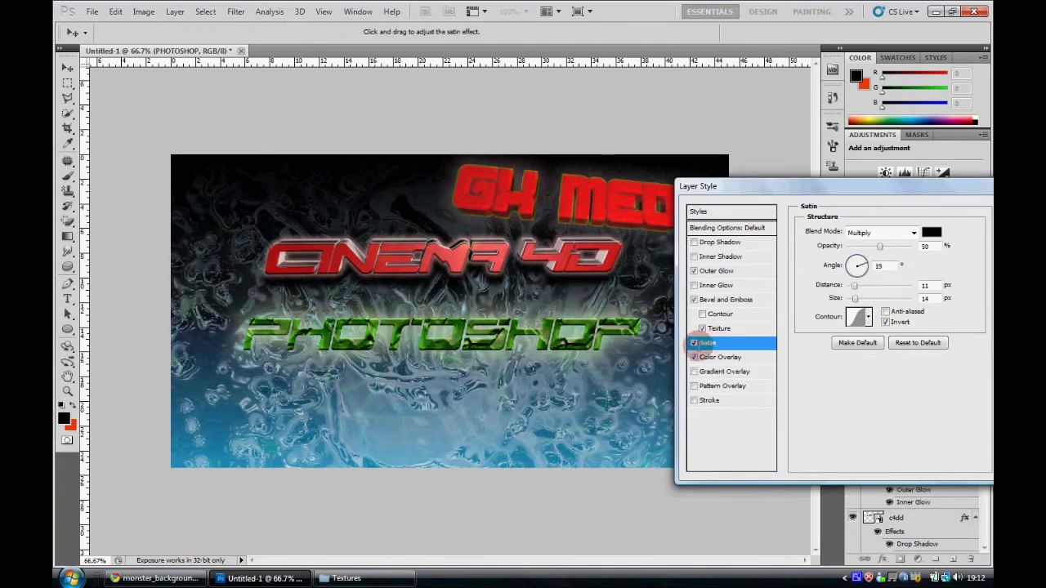
Step: Drop Satin and set a 100% opacity Darken drop shadow with larger distance and size
mouse_move(854, 285)
left_mouse_down()
mouse_move(879, 286)
mouse_move(846, 298)
left_mouse_up()
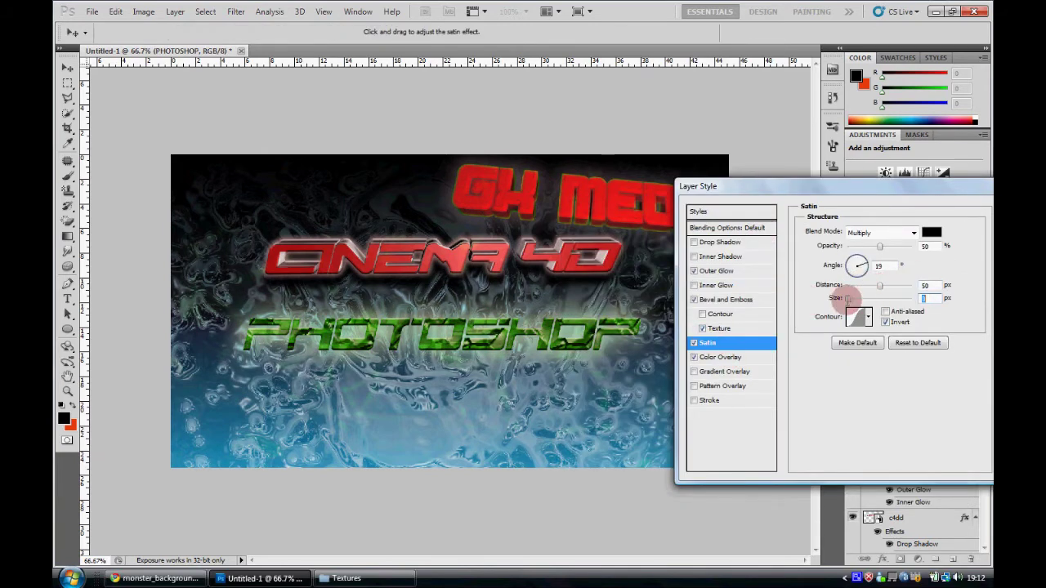
left_click(694, 343)
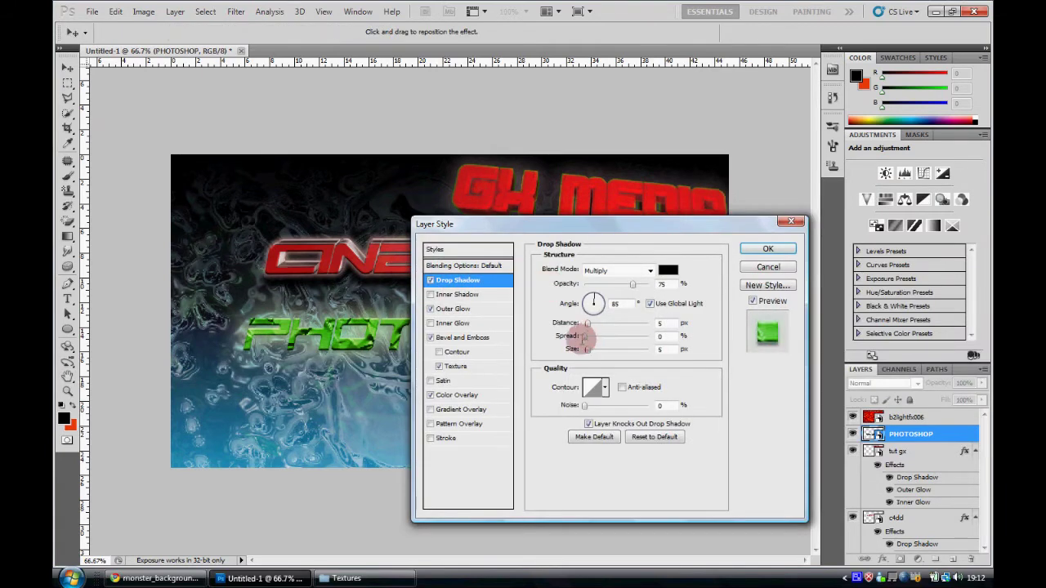
left_click_drag(598, 324, 596, 324)
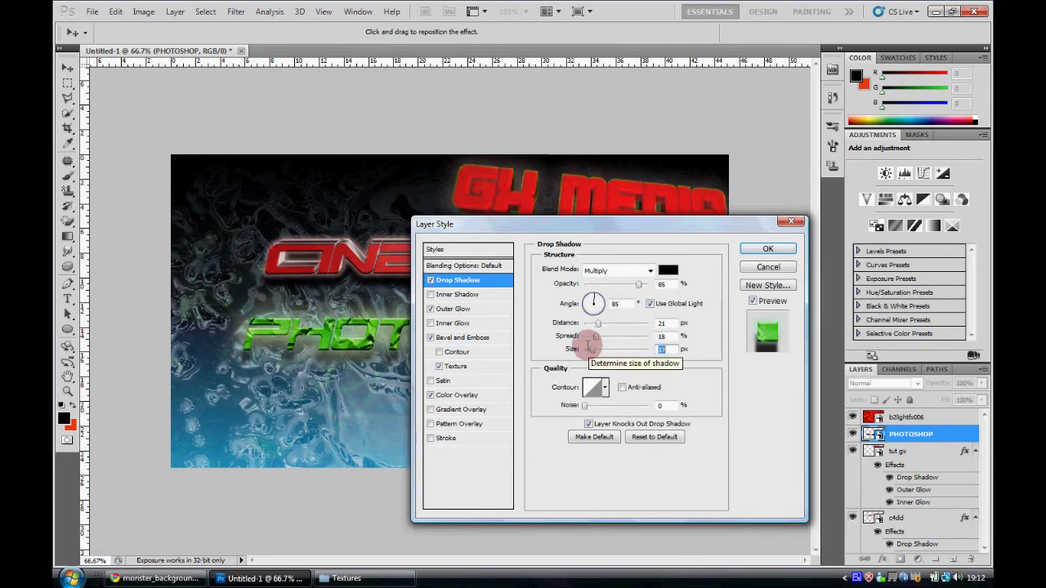
left_click_drag(588, 348, 592, 349)
left_click(639, 283)
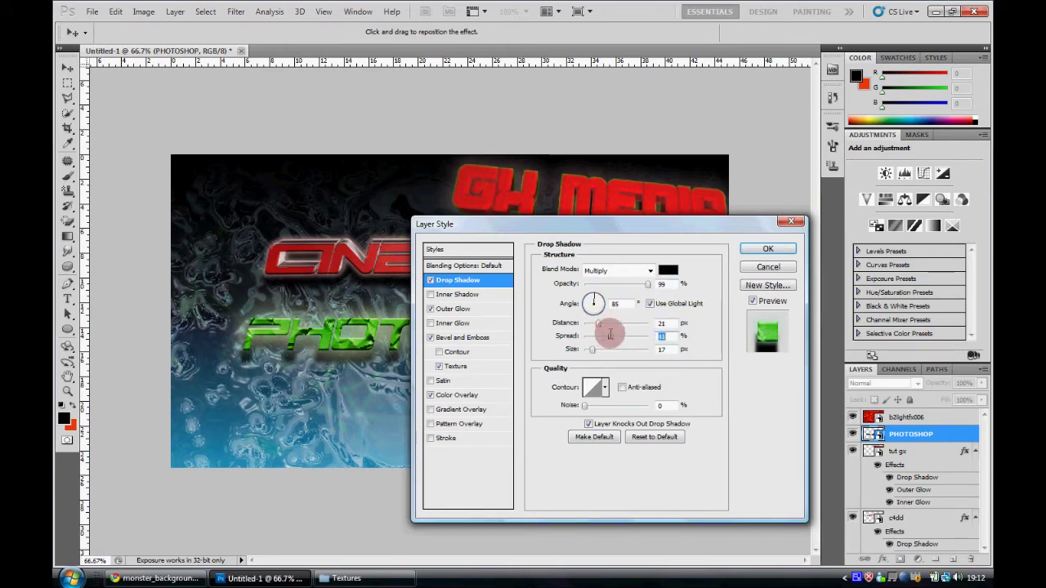
left_click_drag(647, 283, 651, 282)
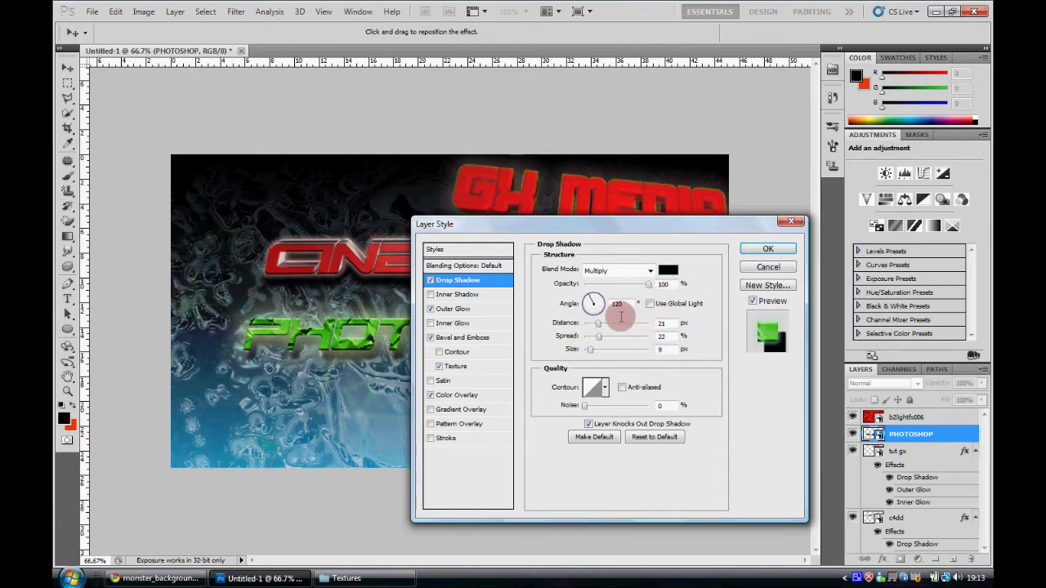
left_click(617, 270)
left_click(601, 36)
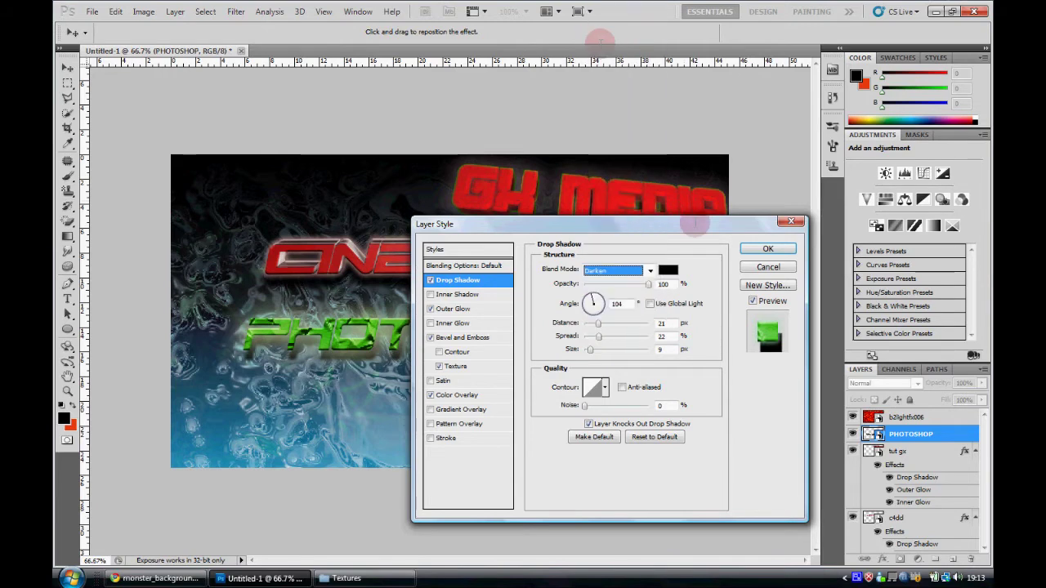
left_click(753, 247)
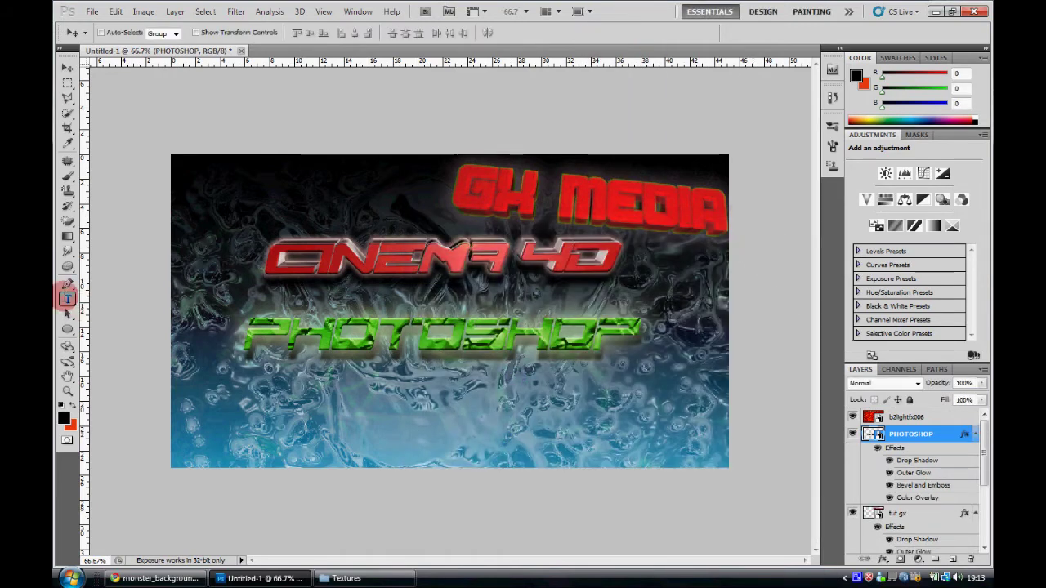
Step: Type SONY VEGAS below PHOTOSHOP in a new font
left_click(68, 297)
left_click(523, 390)
type("ONY VEGAS")
left_click(205, 33)
left_click(135, 31)
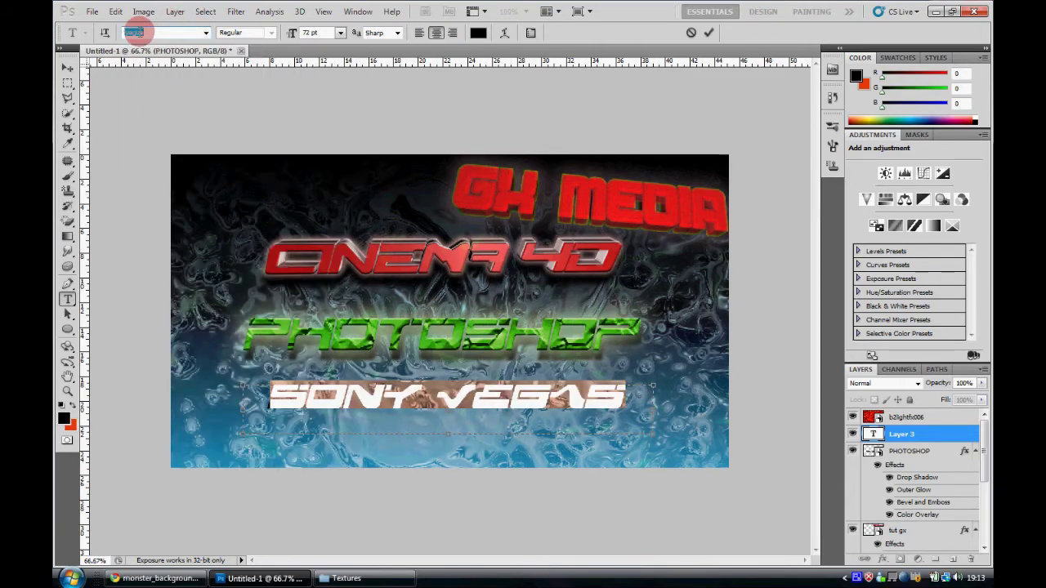
key("Down")
key("Down")
key("Down")
key("Down")
key("Down")
key("Down")
left_click(67, 68)
Step: Move SONY VEGAS under PHOTOSHOP and stretch it wider and taller
left_click_drag(331, 365, 320, 384)
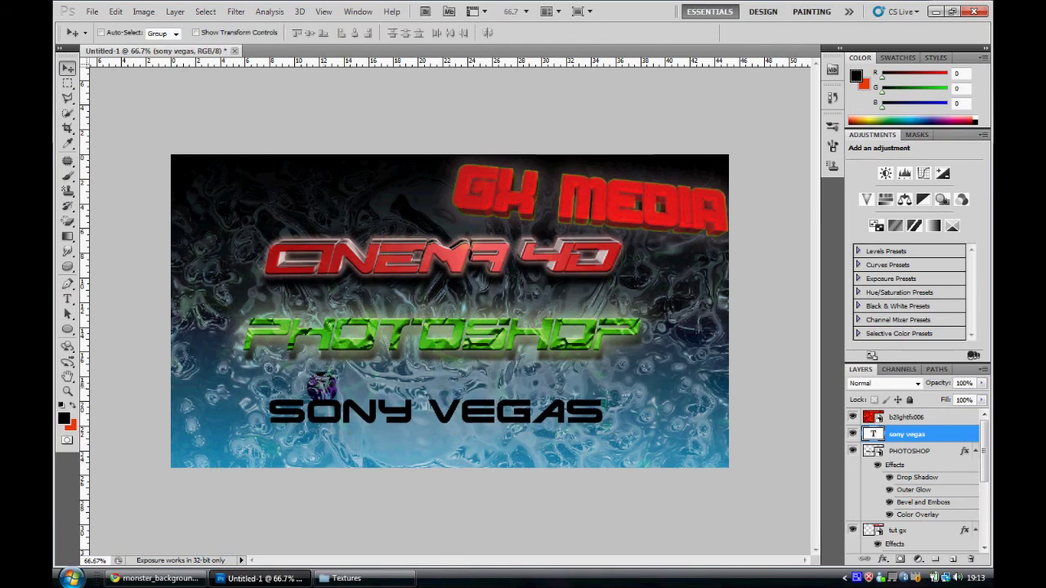
key("ctrl+t")
left_click_drag(637, 399, 700, 374)
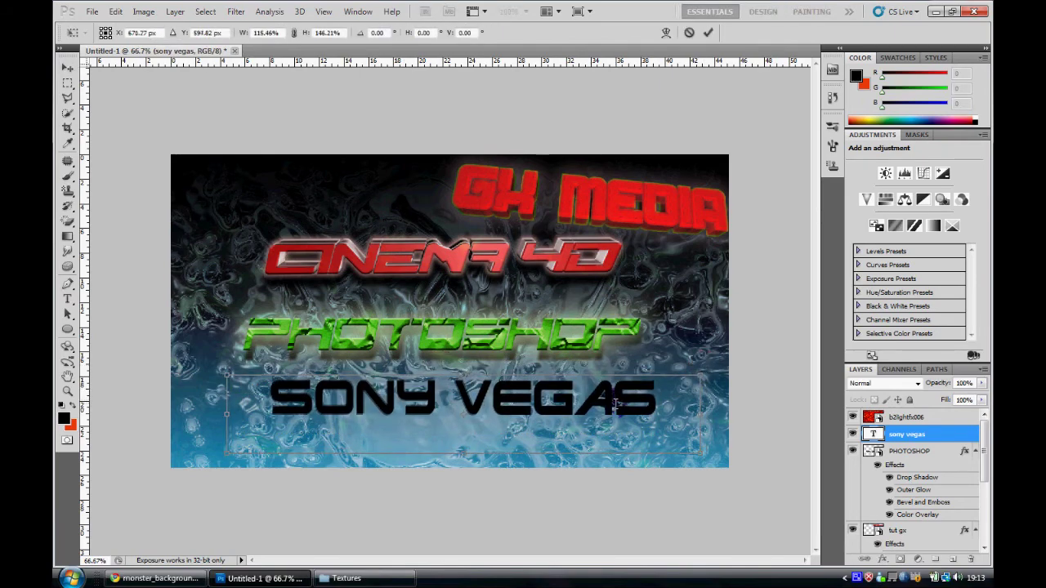
key("Return")
Step: Move the SONY VEGAS layer above b2lightfx006 and try Multiply blending in its styles
left_click_drag(948, 434, 944, 418)
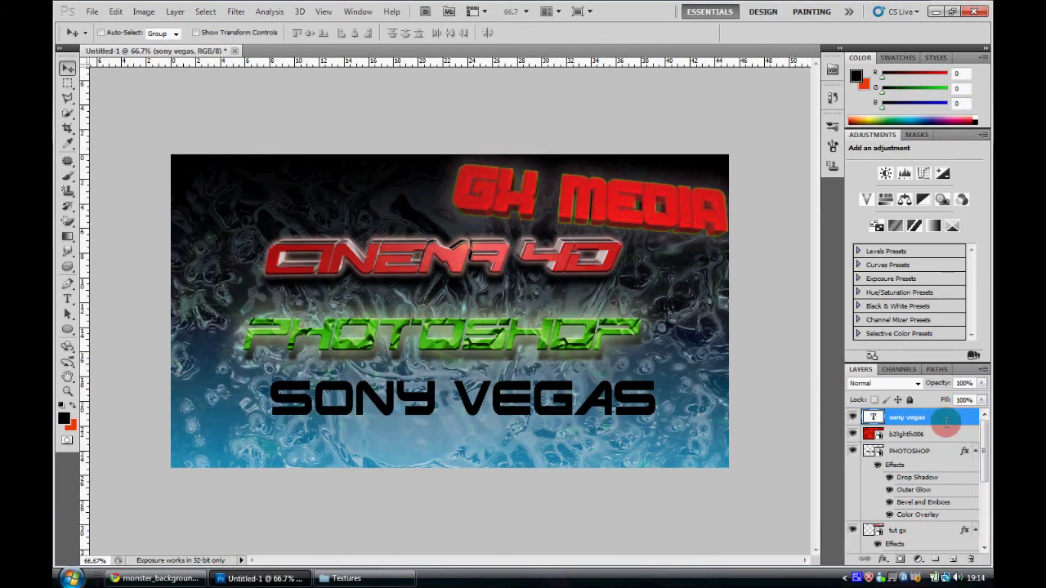
double_click(945, 422)
left_click(651, 271)
left_click(621, 47)
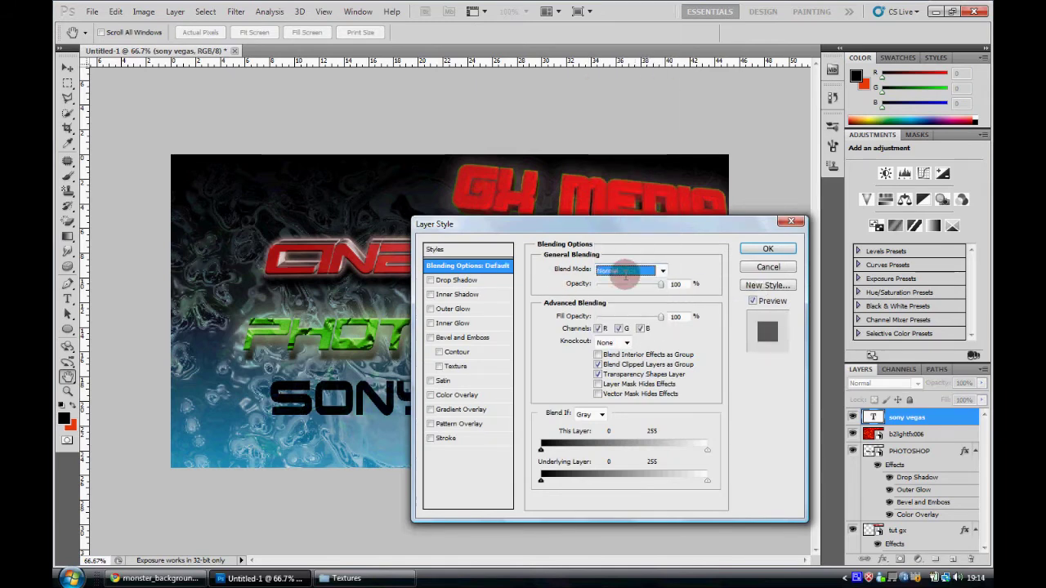
Step: Switch SONY VEGAS to Darker Color blending and add a yellow outer glow with wider spread
left_click(611, 270)
left_click(621, 85)
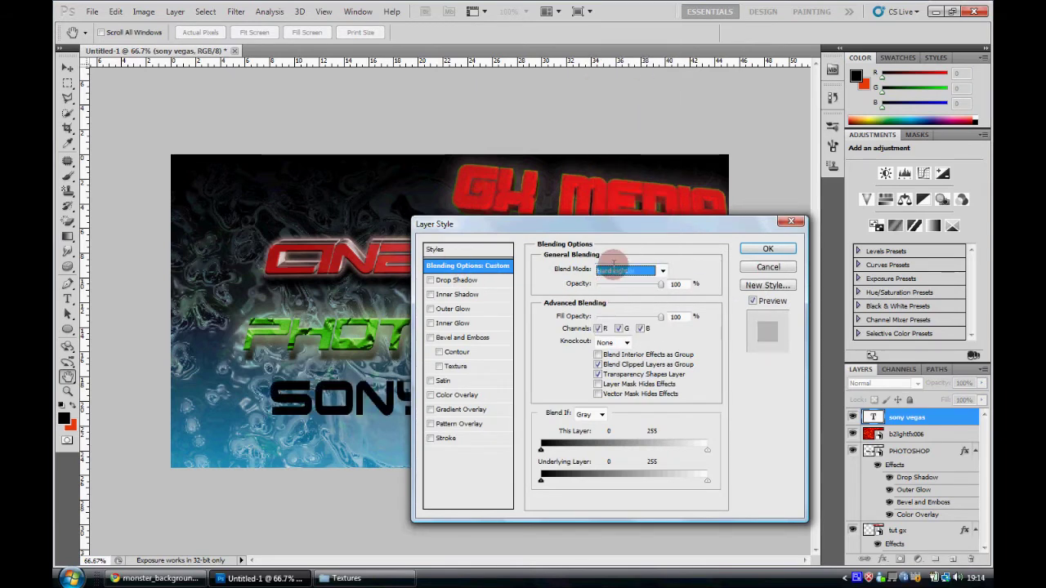
left_click(448, 308)
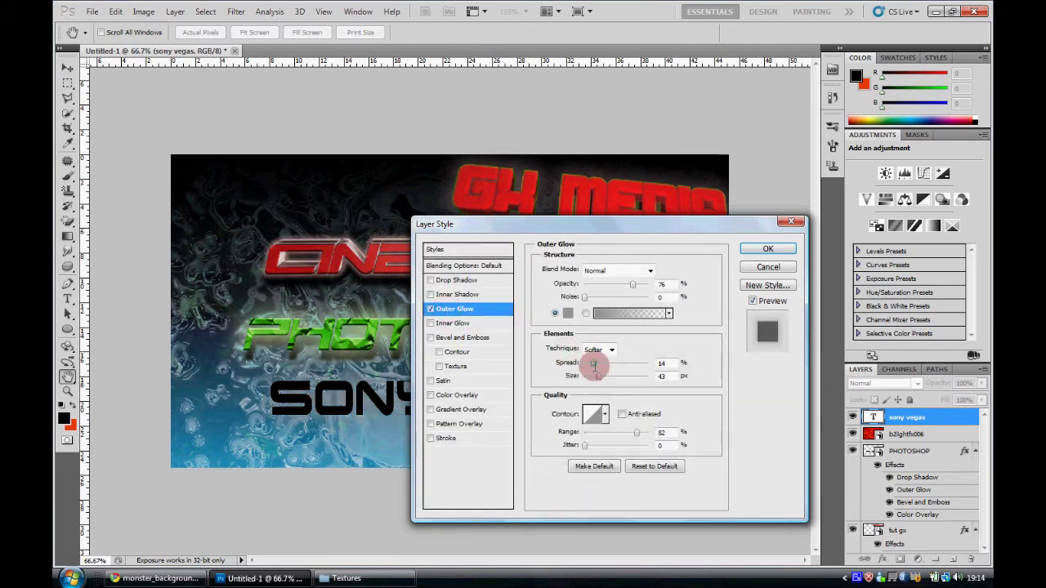
left_click(568, 313)
left_click(719, 320)
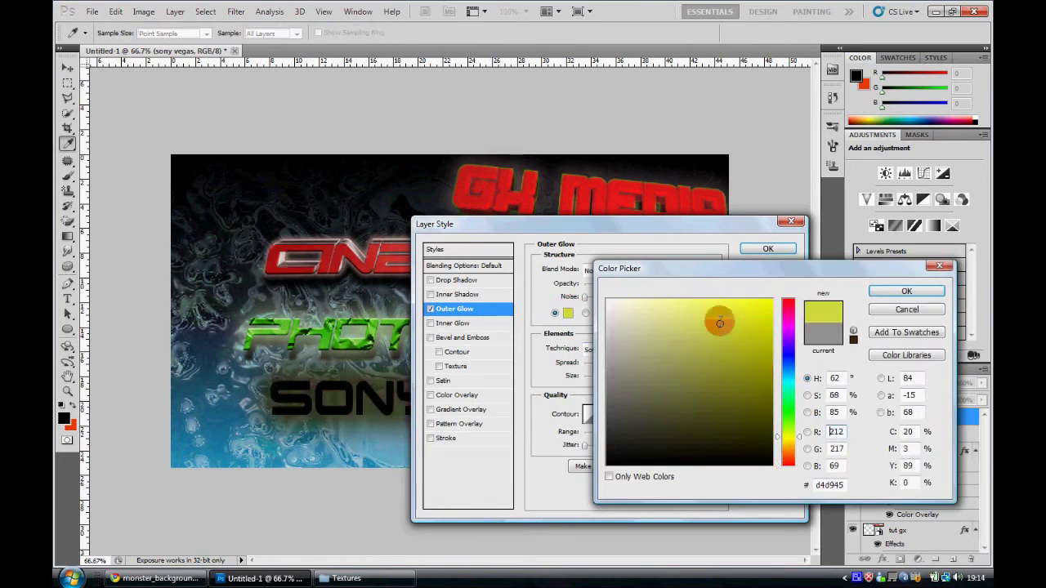
left_click(907, 289)
mouse_move(609, 365)
left_mouse_down()
mouse_move(595, 378)
mouse_move(592, 363)
mouse_move(609, 375)
left_mouse_up()
left_click_drag(472, 229, 581, 230)
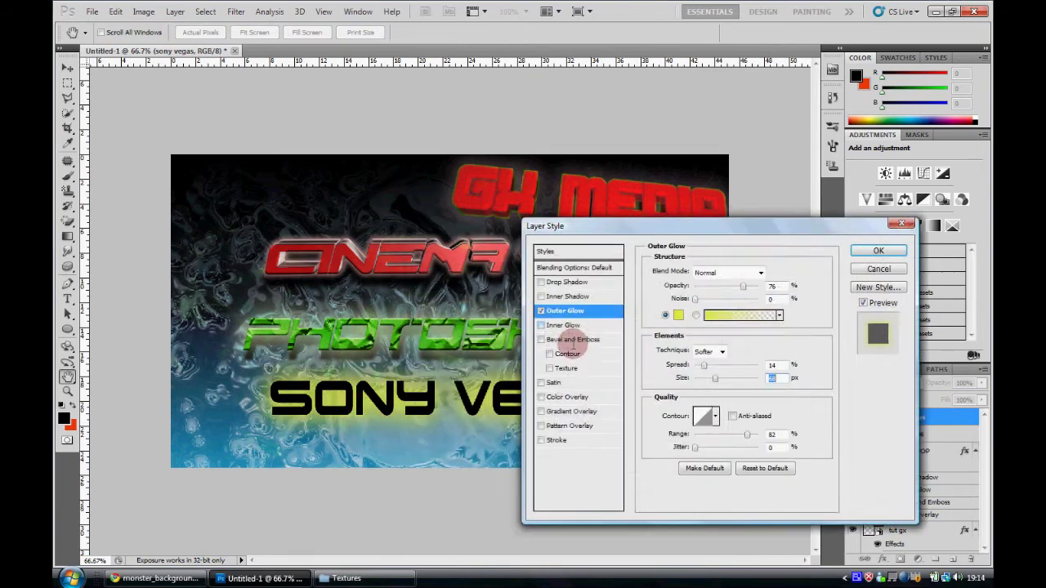
Step: Add a near-zero-size bevel and emboss and a gradient overlay to SONY VEGAS
left_click(575, 339)
left_click_drag(709, 327, 705, 326)
left_click(564, 411)
left_click(730, 300)
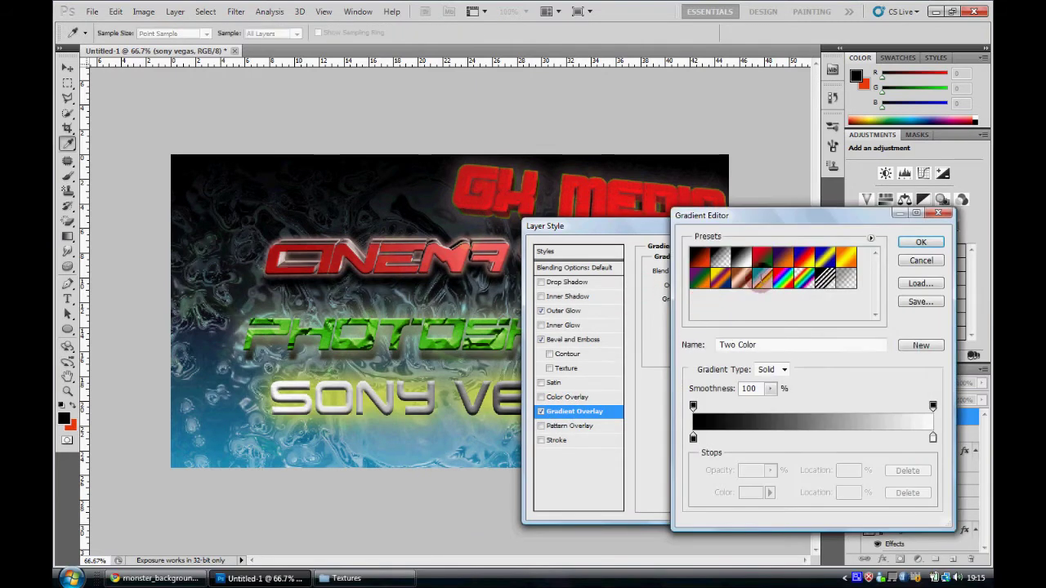
Step: Edit the overlay gradient to blue, then white at 56%, then black stops
left_click(783, 277)
left_click(741, 257)
double_click(693, 438)
left_click(741, 316)
left_click(899, 288)
left_click_drag(933, 439, 828, 438)
double_click(932, 438)
left_click(646, 486)
left_click(899, 287)
left_click(921, 242)
Step: Set the gradient overlay style to Diamond and enlarge its scale
left_click_drag(710, 225, 812, 232)
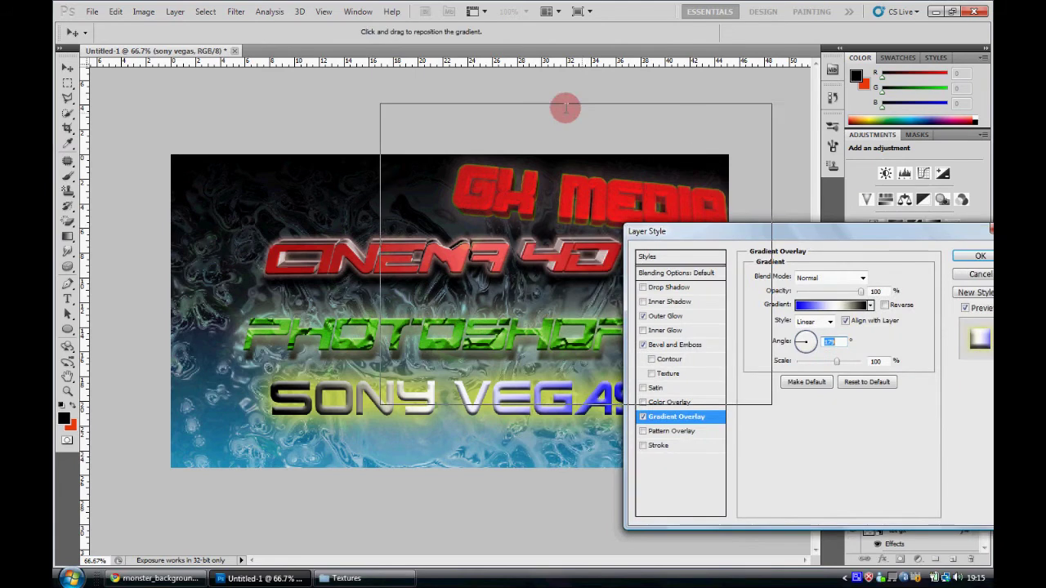
left_click_drag(566, 107, 484, 73)
left_click(487, 167)
left_click(482, 203)
key("Down")
left_click(503, 168)
left_click(482, 229)
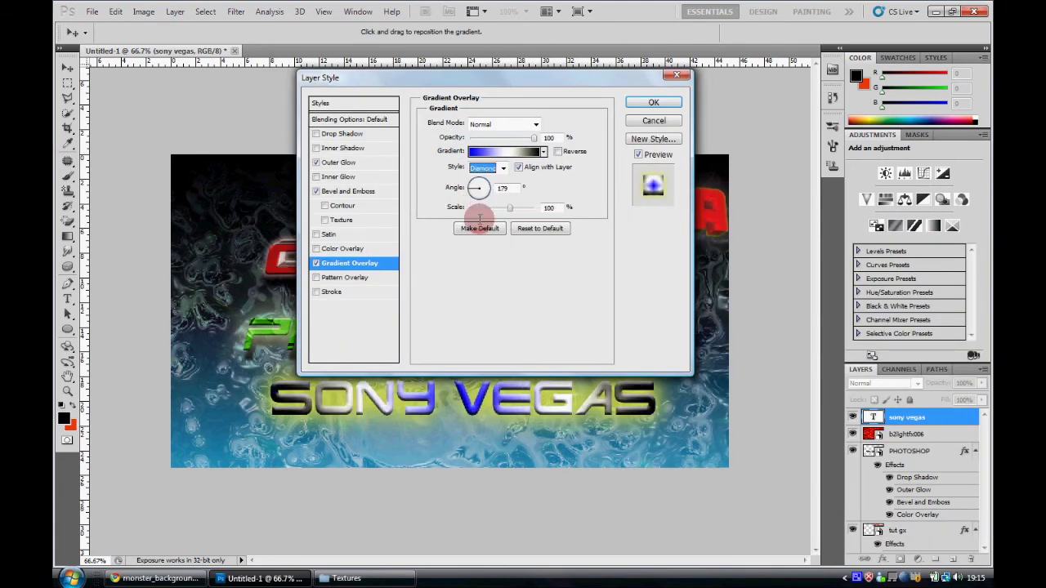
left_click(544, 208)
left_click_drag(473, 208, 508, 207)
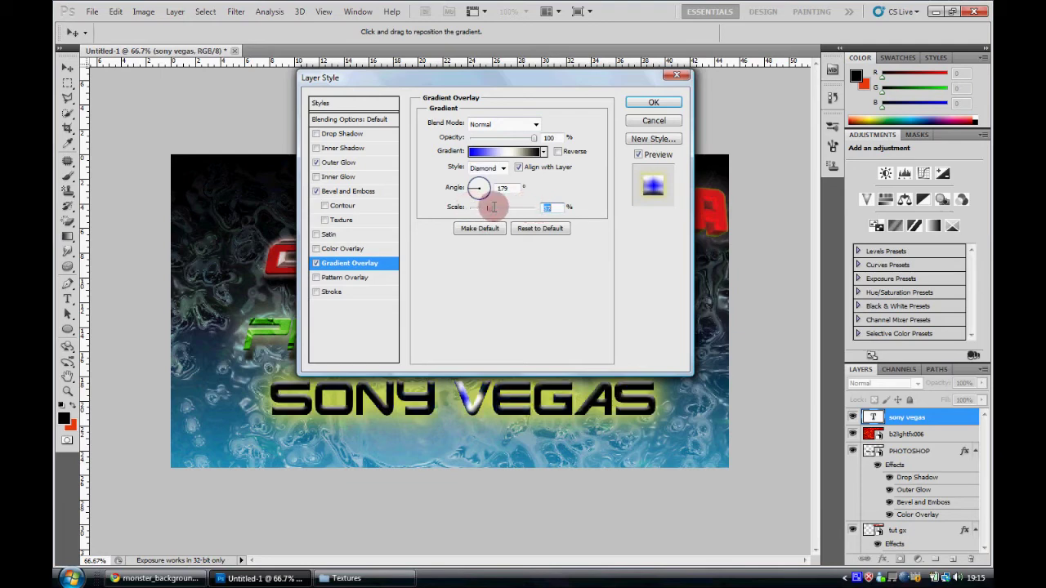
Step: Make the gradient white-to-black, raise scale to about 120%, and leave Pattern Overlay off
left_click(503, 151)
left_click(692, 433)
left_click(905, 493)
left_click_drag(702, 438, 756, 439)
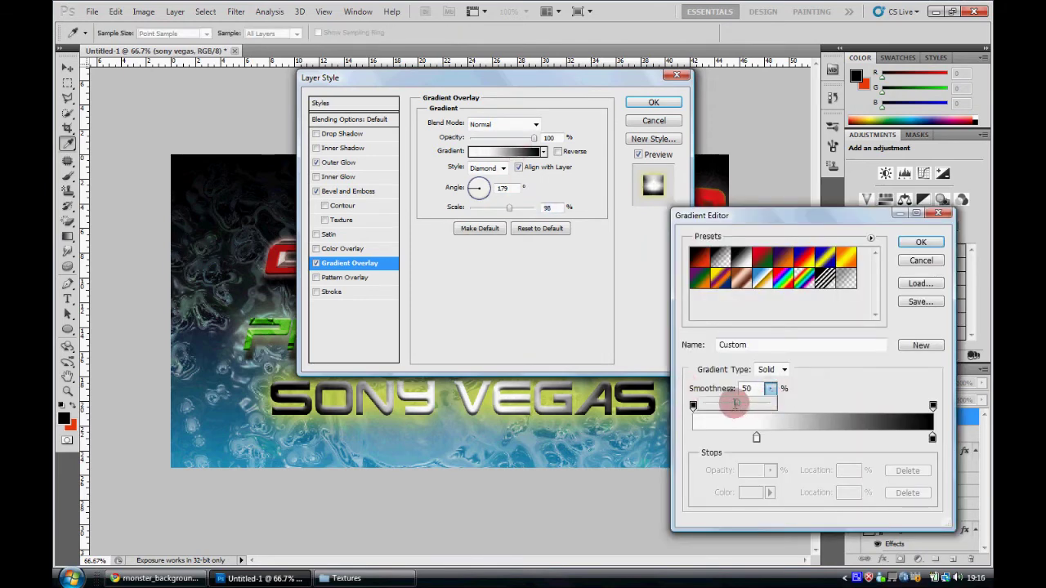
left_click(921, 242)
left_click_drag(509, 208, 520, 208)
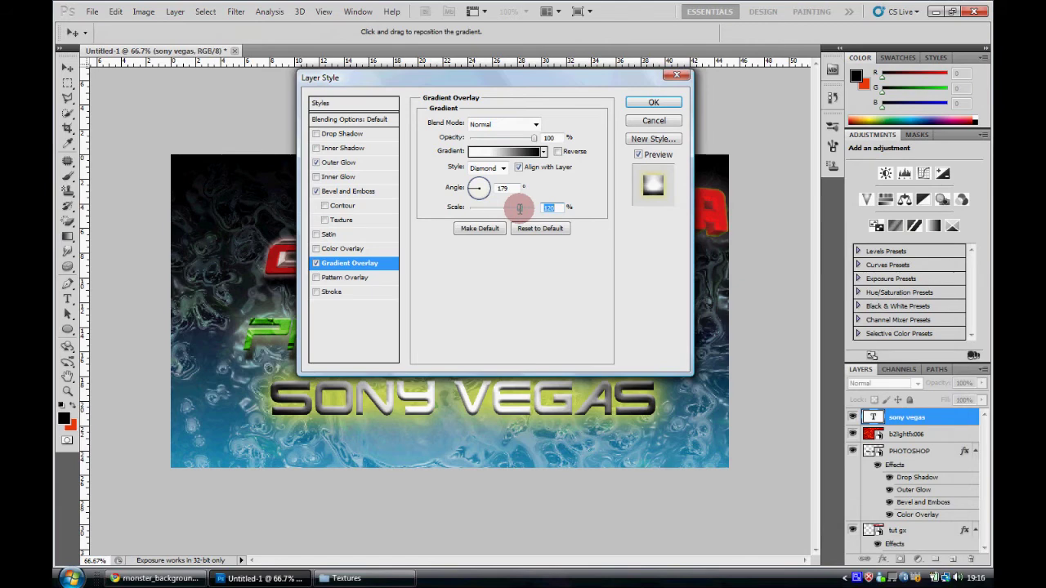
left_click(317, 277)
left_click(316, 278)
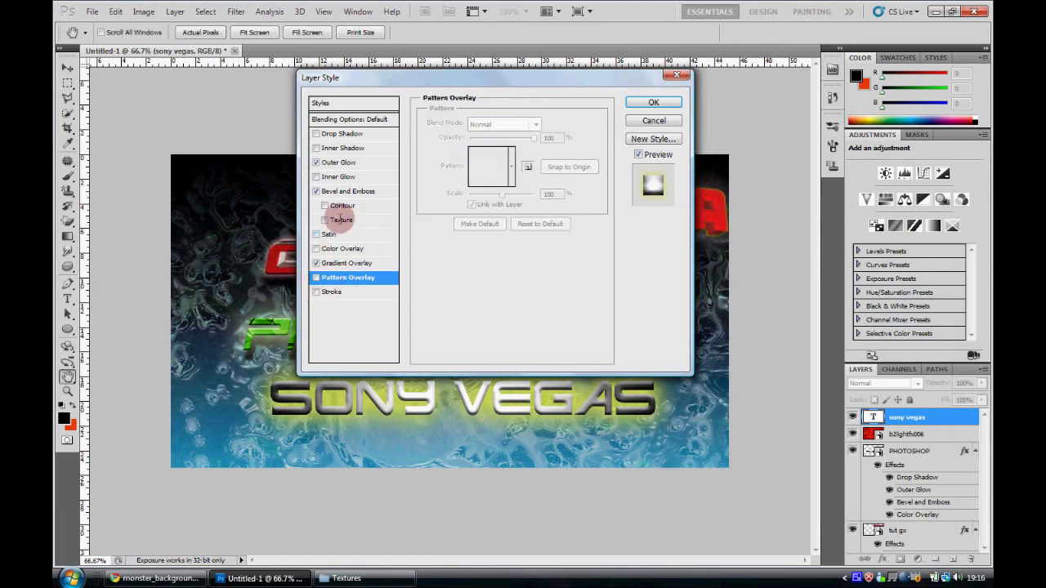
Step: Add a pattern texture at 1000% scale to the SONY VEGAS bevel and view its contour settings
left_click(324, 220)
left_click(472, 141)
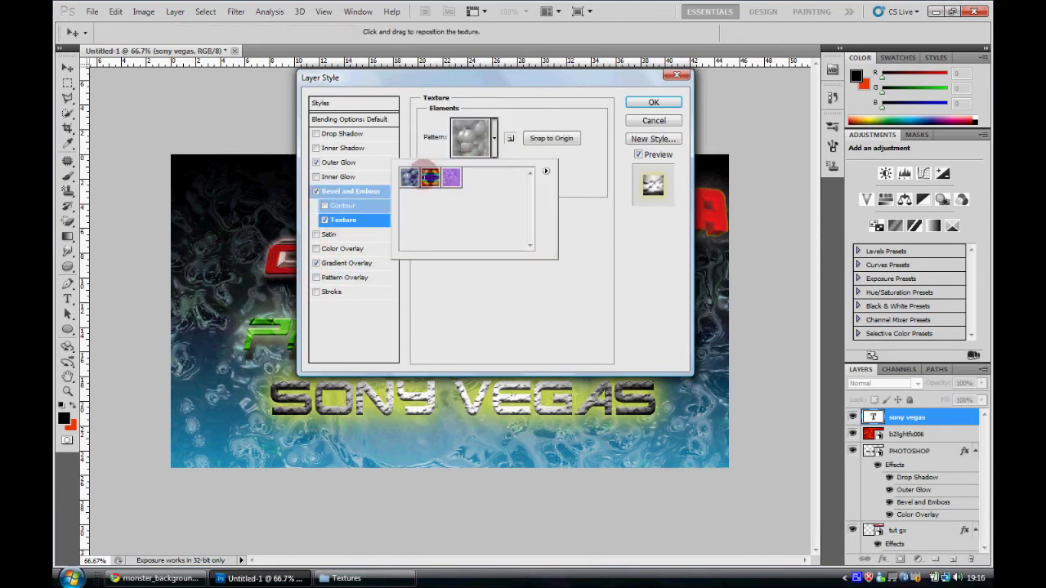
left_click_drag(514, 166, 523, 165)
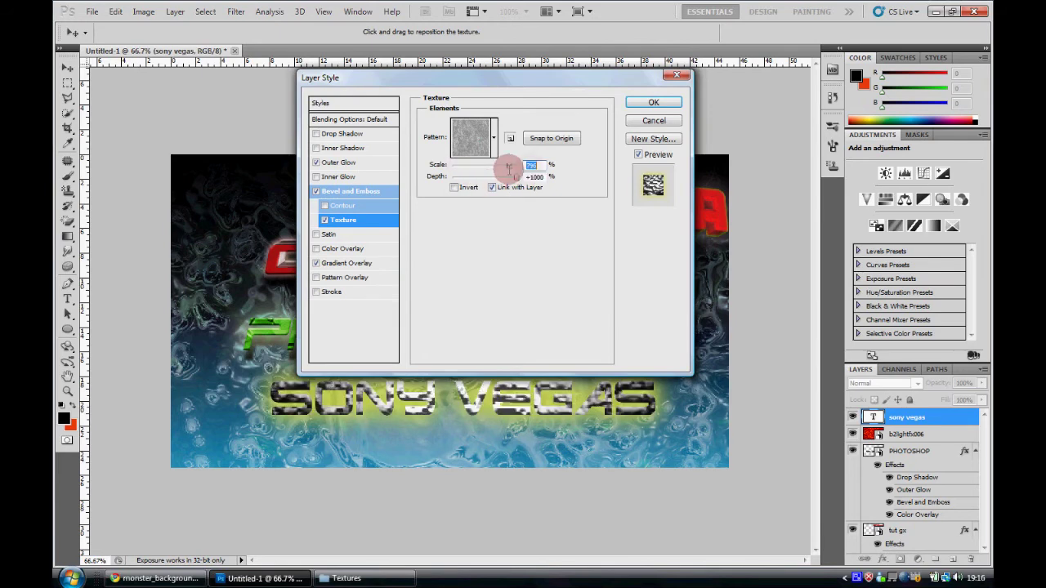
left_click(343, 205)
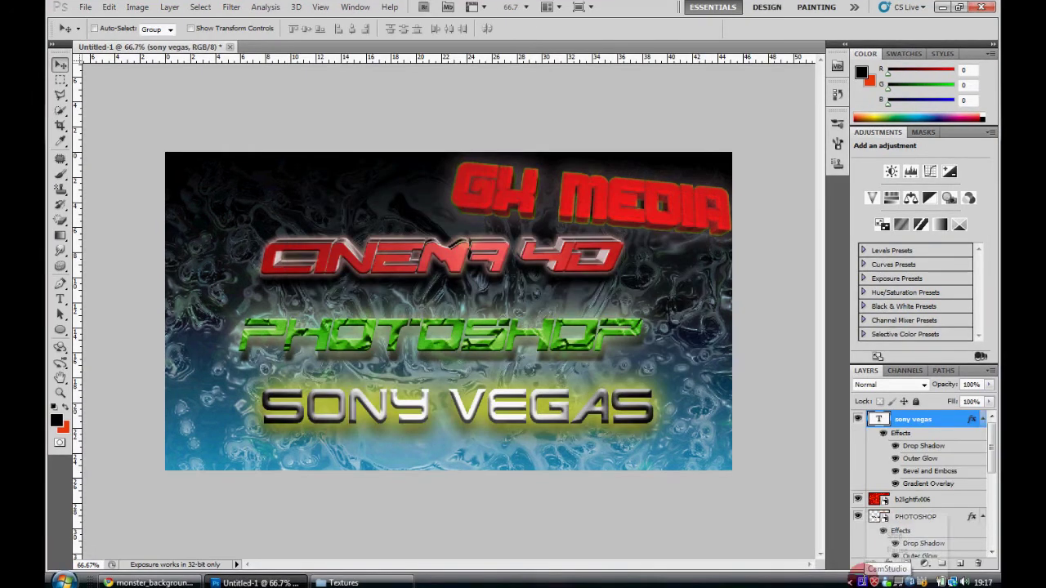